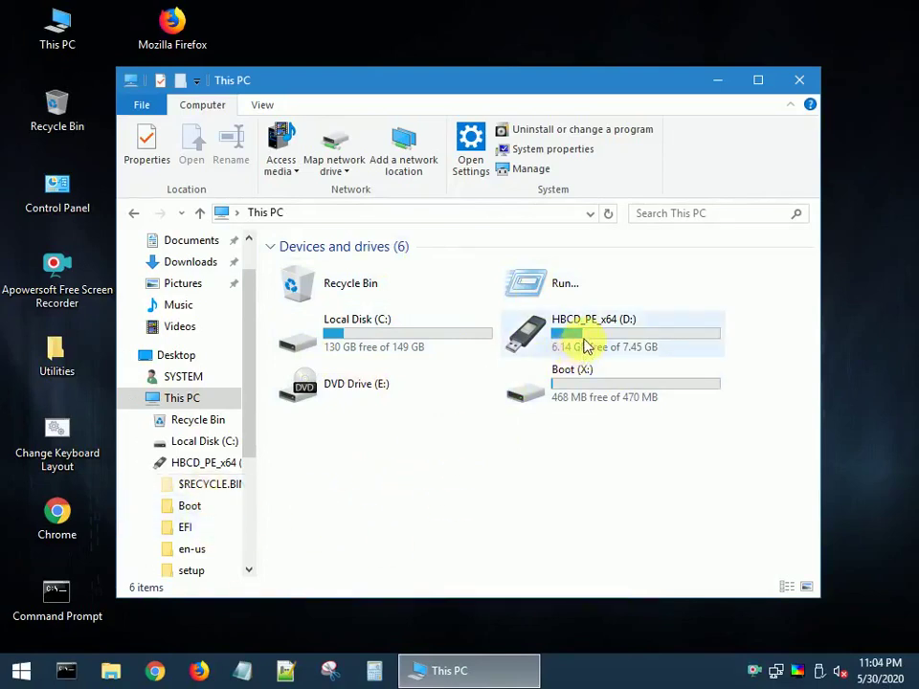
Open the HBCD_PE_x64 (D:) USB drive from This PC to view its folders and boot files.
double_click(586, 343)
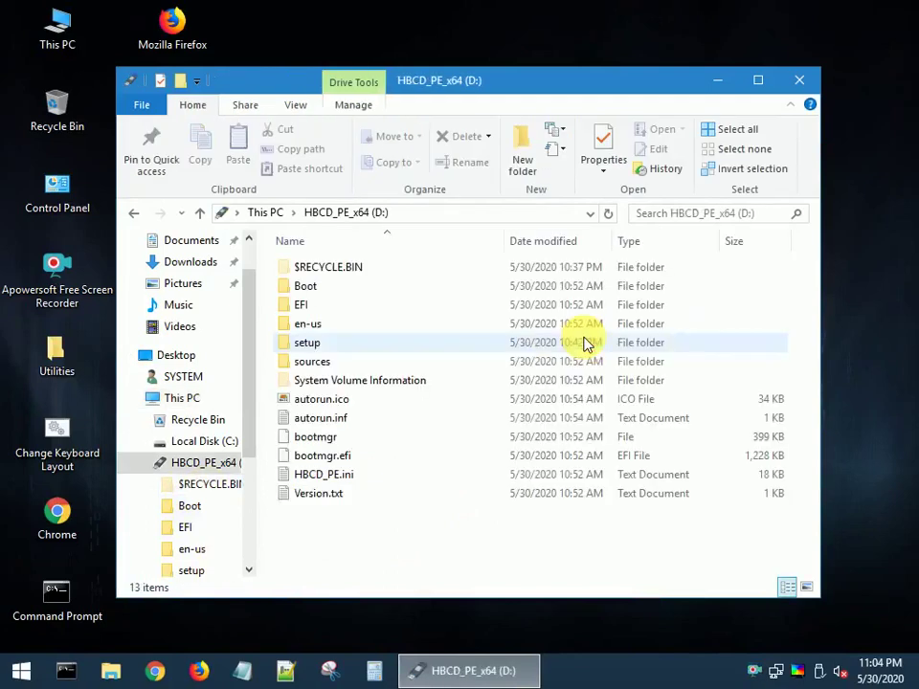
Go back to This PC and select Local Disk (C:), showing 130 GB free of 149 GB.
click(345, 349)
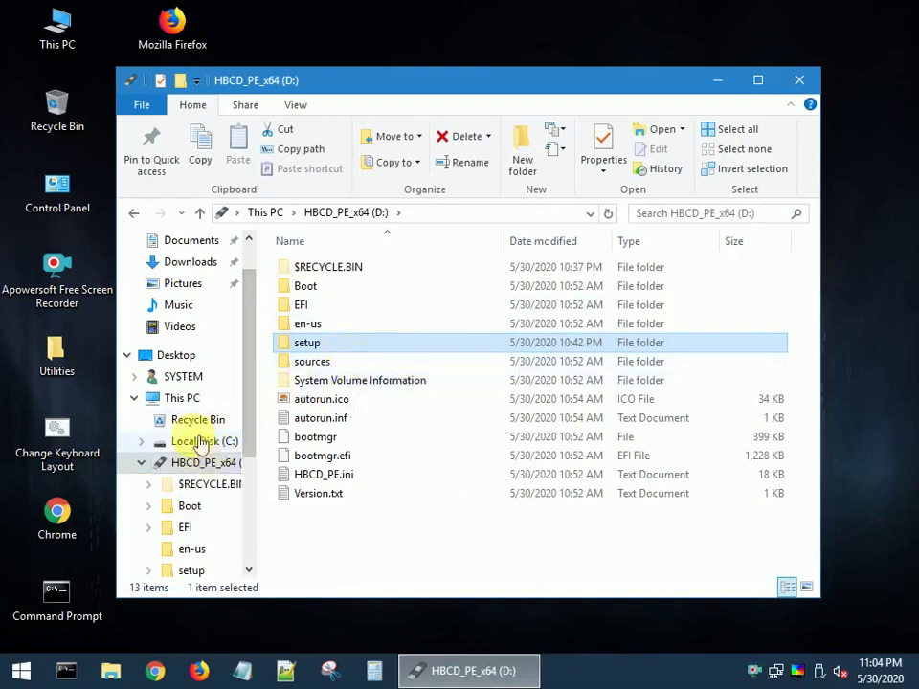
click(185, 400)
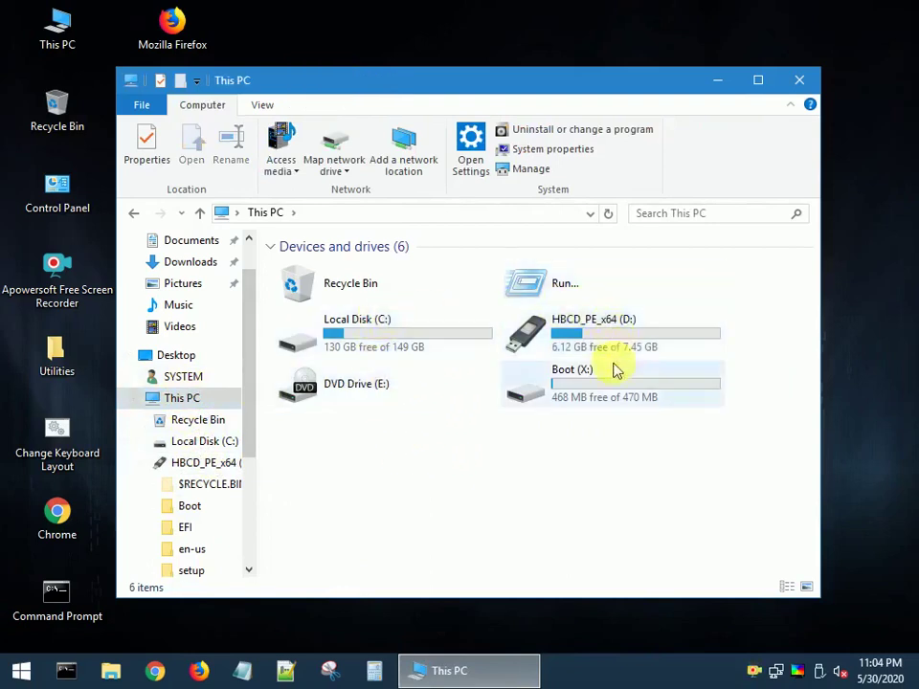
click(389, 341)
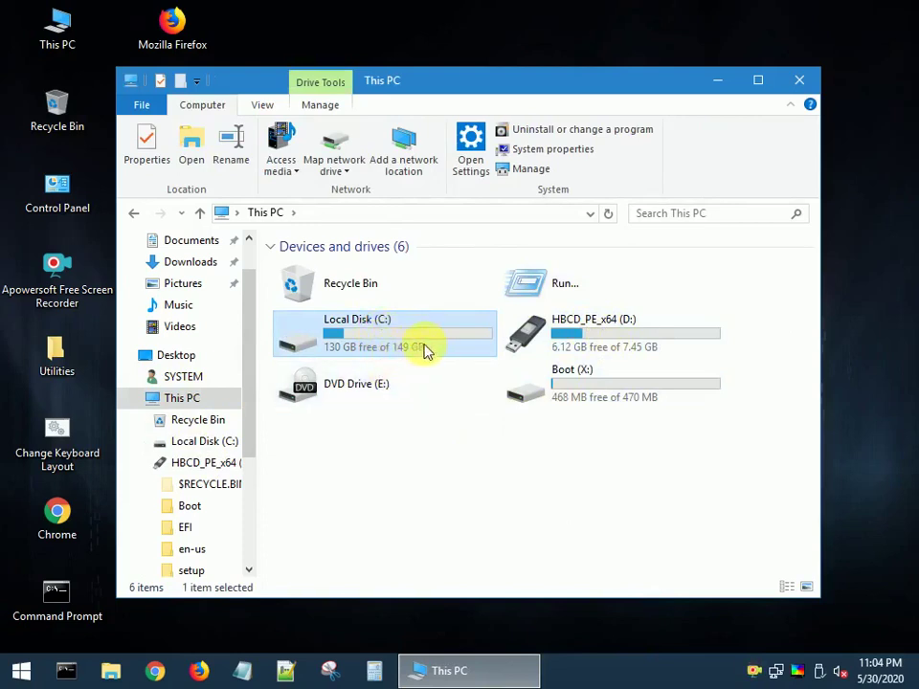
mouse_move(402, 343)
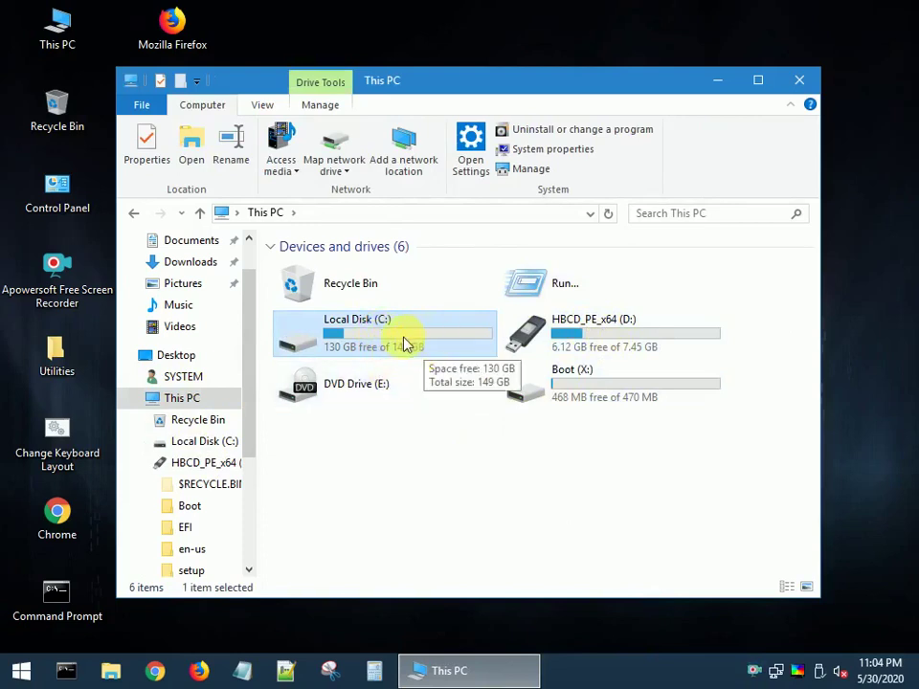
double_click(364, 345)
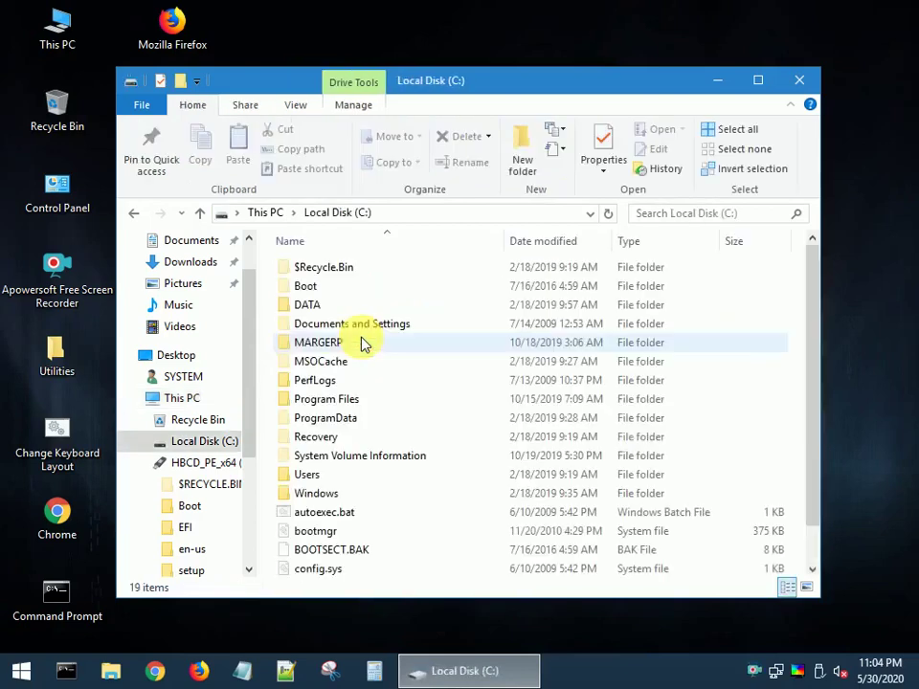
scroll(363, 343, down, 1)
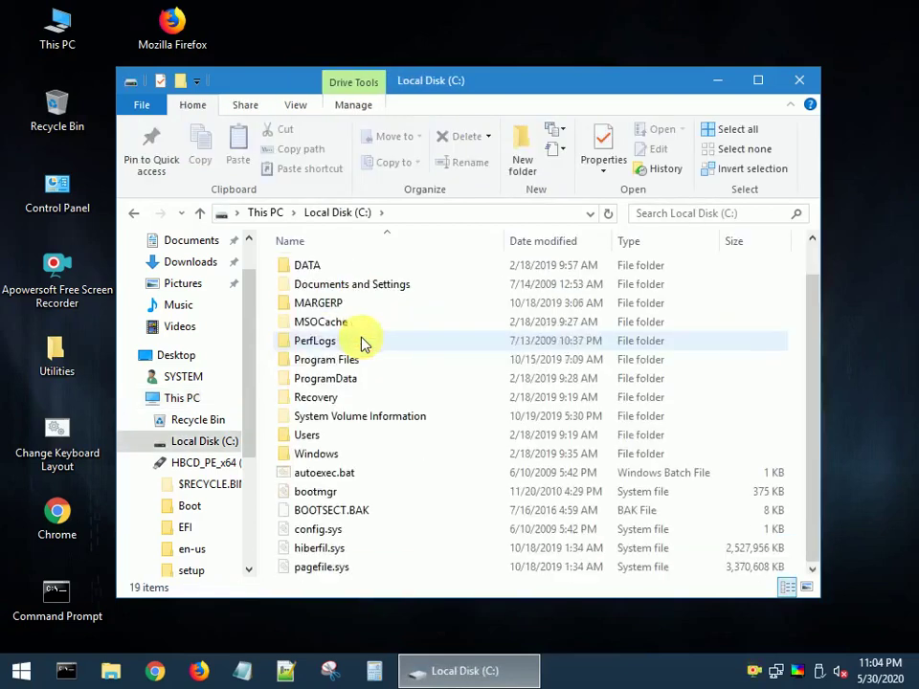
double_click(362, 455)
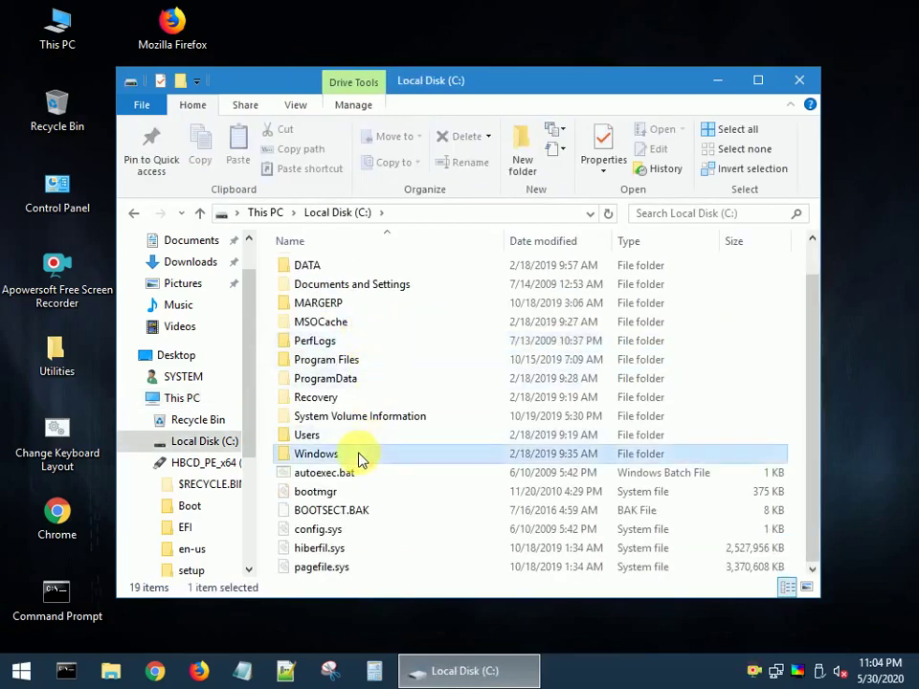
click(334, 214)
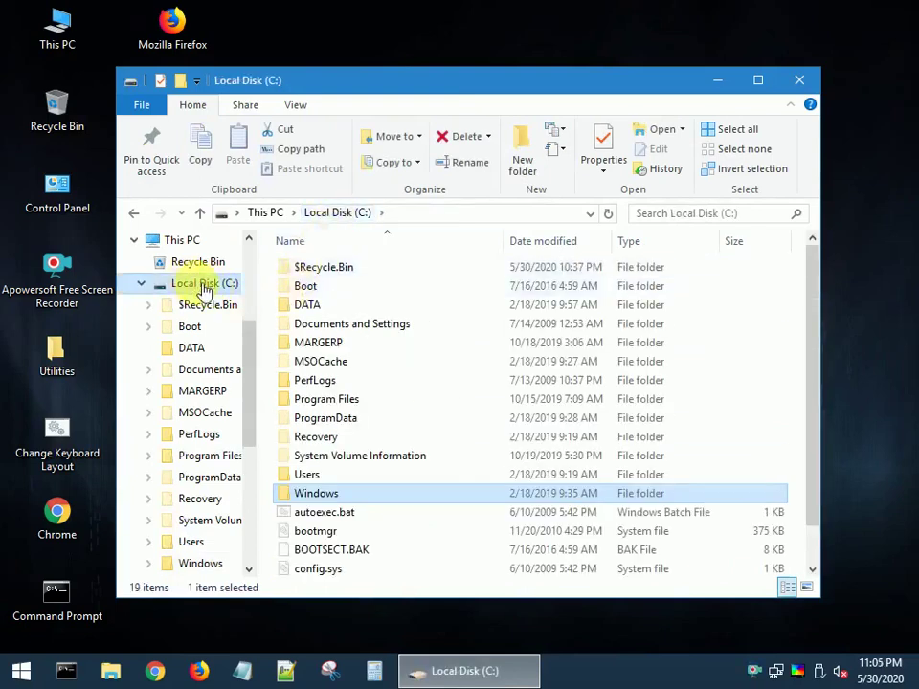
click(182, 241)
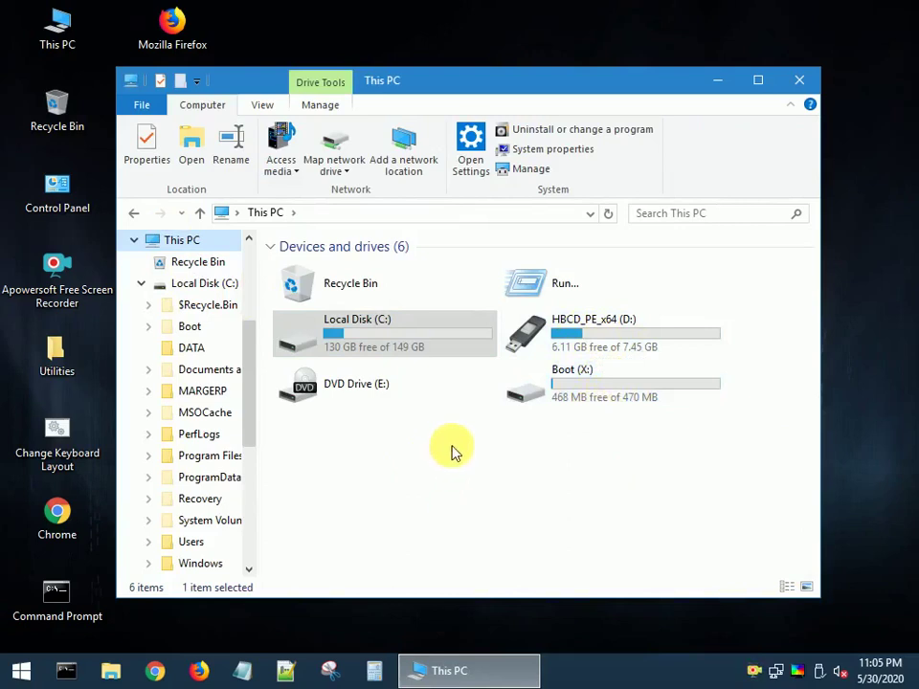
scroll(205, 375, up, 2)
scroll(205, 377, up, 2)
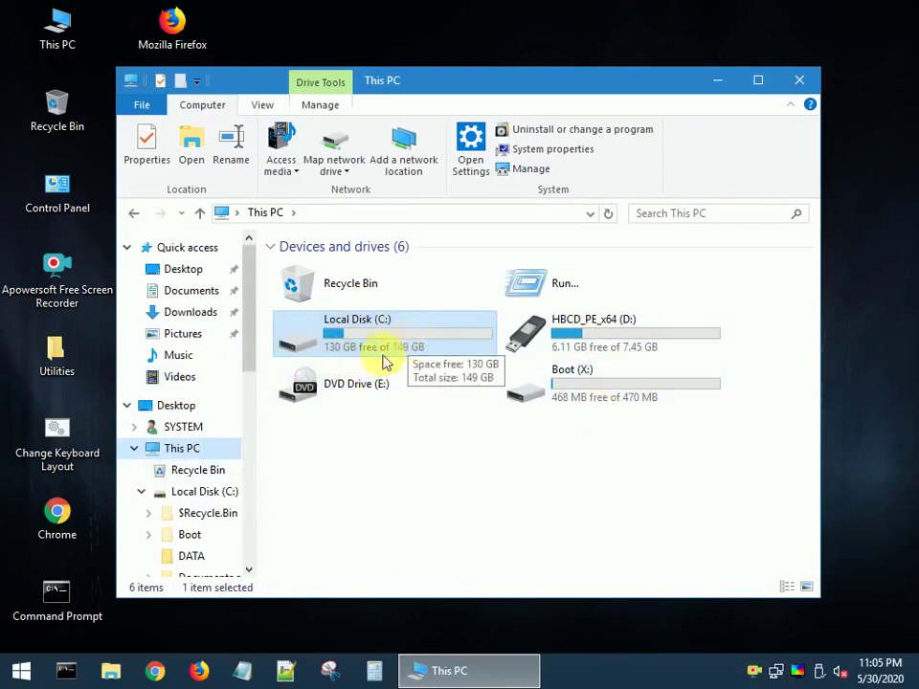
click(177, 425)
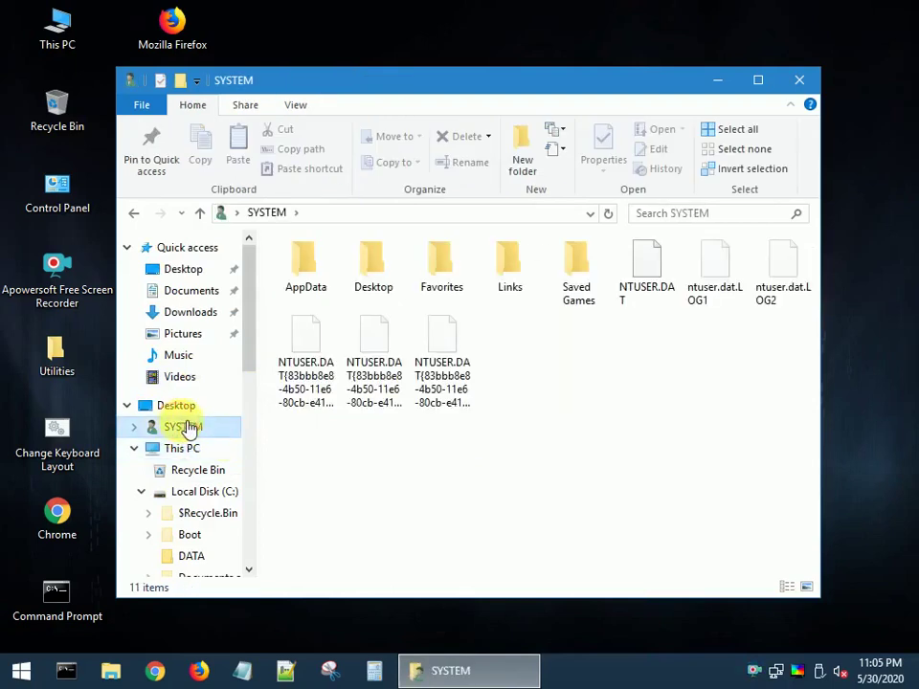
click(383, 455)
click(468, 466)
click(181, 448)
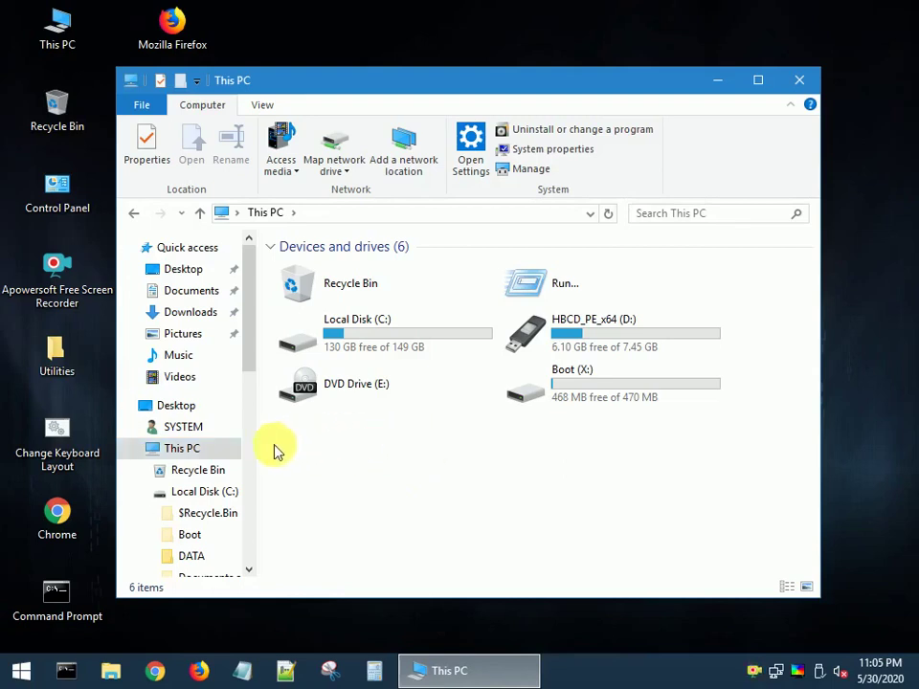
mouse_move(247, 349)
mouse_down()
mouse_move(249, 398)
mouse_move(251, 365)
mouse_up()
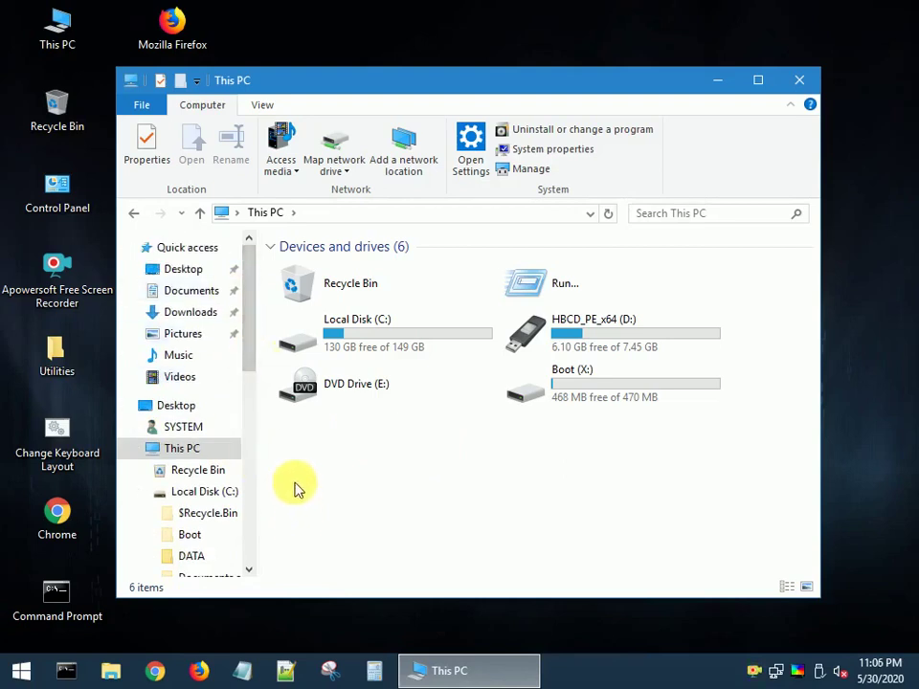
mouse_move(182, 448)
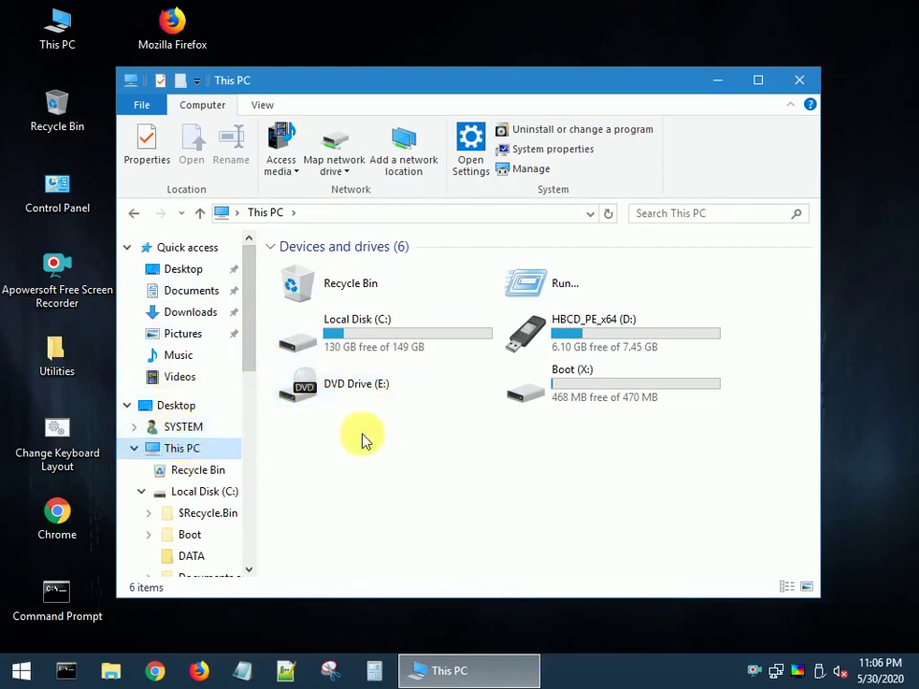
scroll(182, 501, down, 2)
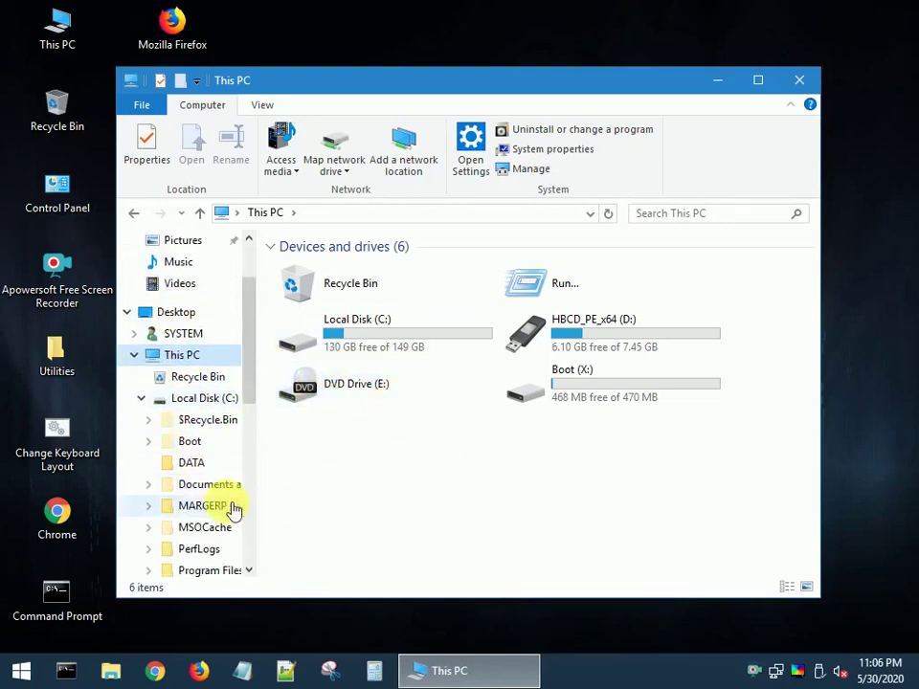
scroll(231, 512, down, 2)
click(141, 333)
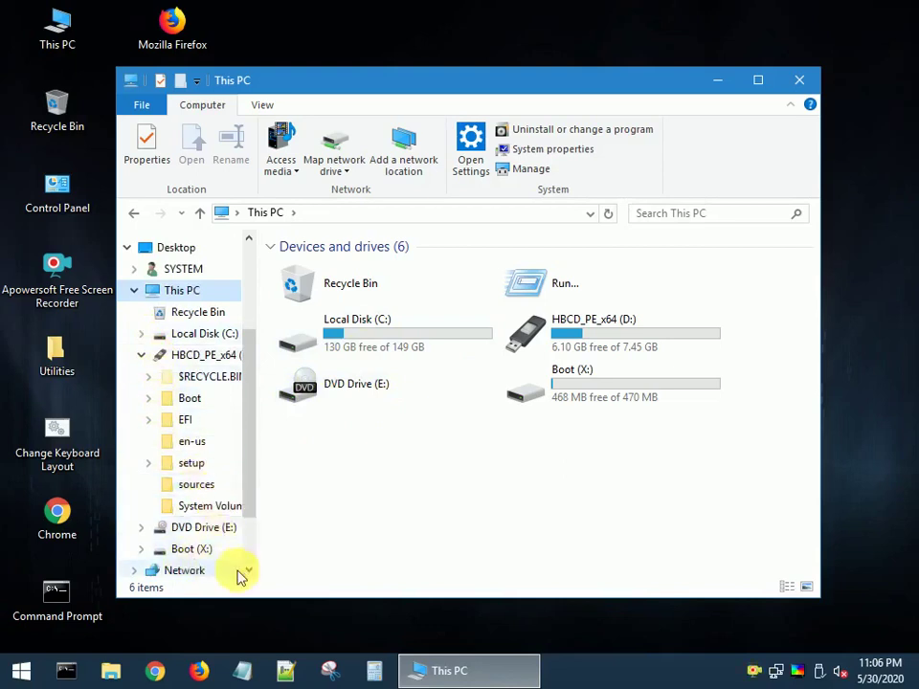
scroll(181, 461, down, 2)
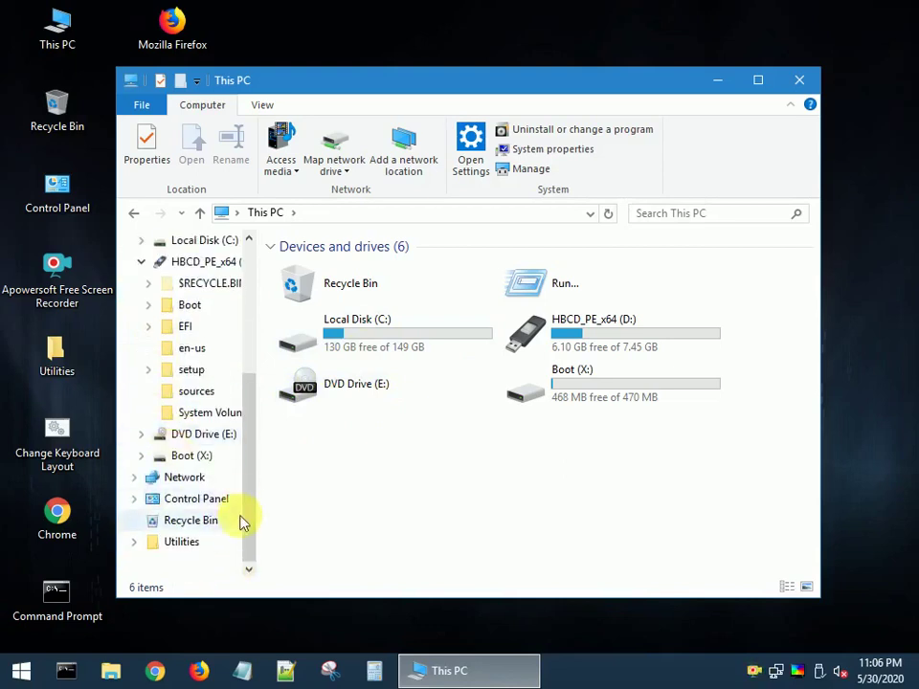
Browse the Utilities folders Accessories and Driver Management, then open Hard Disk Tools.
click(182, 544)
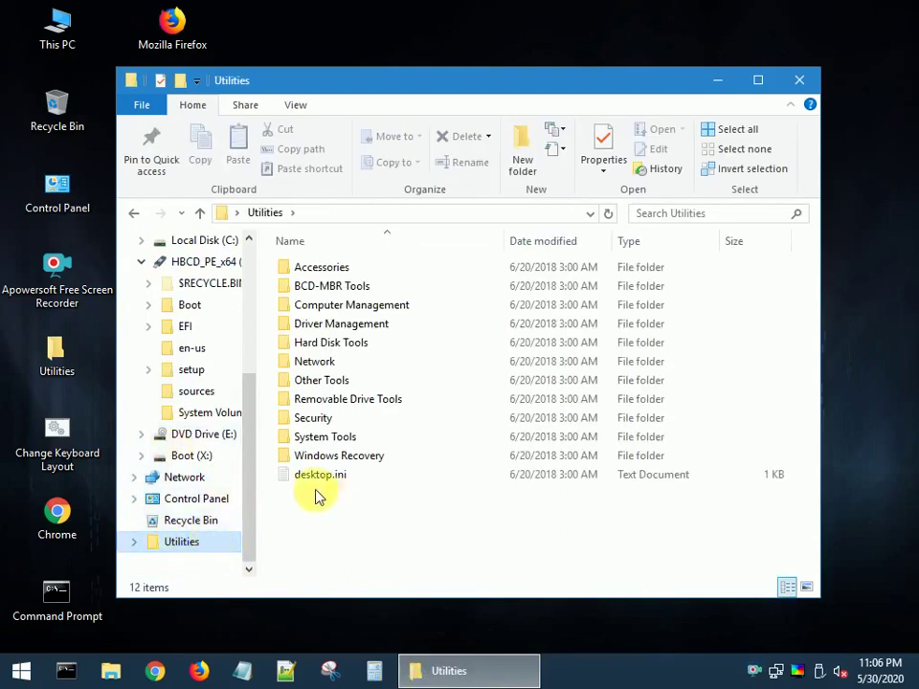
double_click(368, 269)
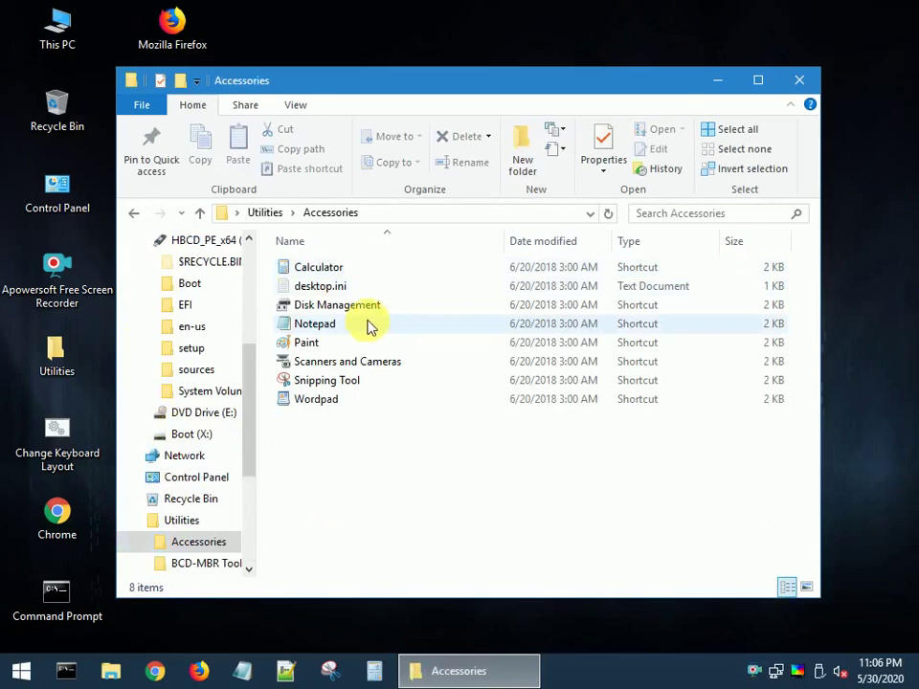
click(265, 212)
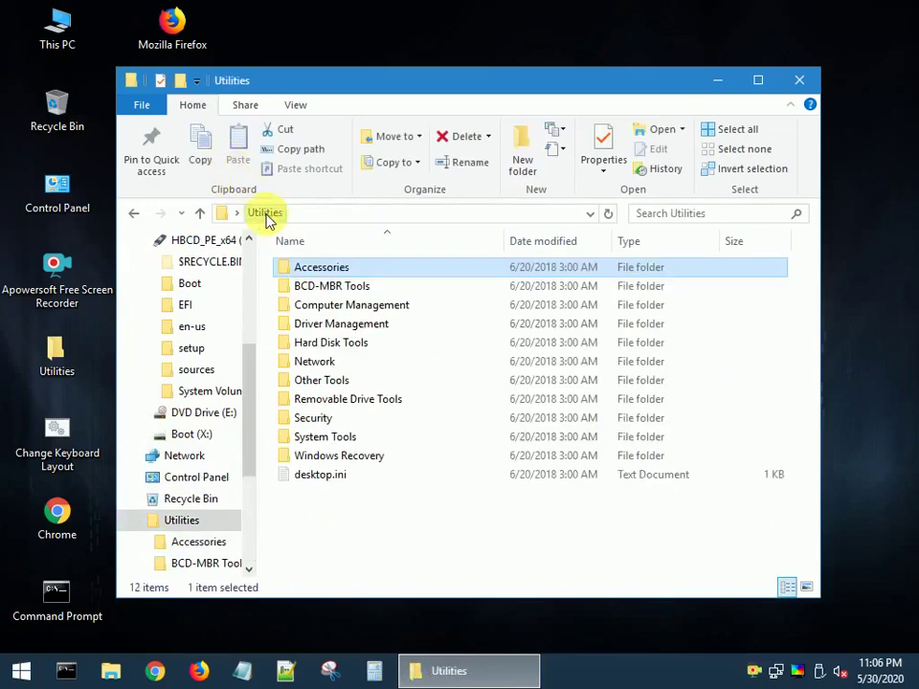
double_click(359, 325)
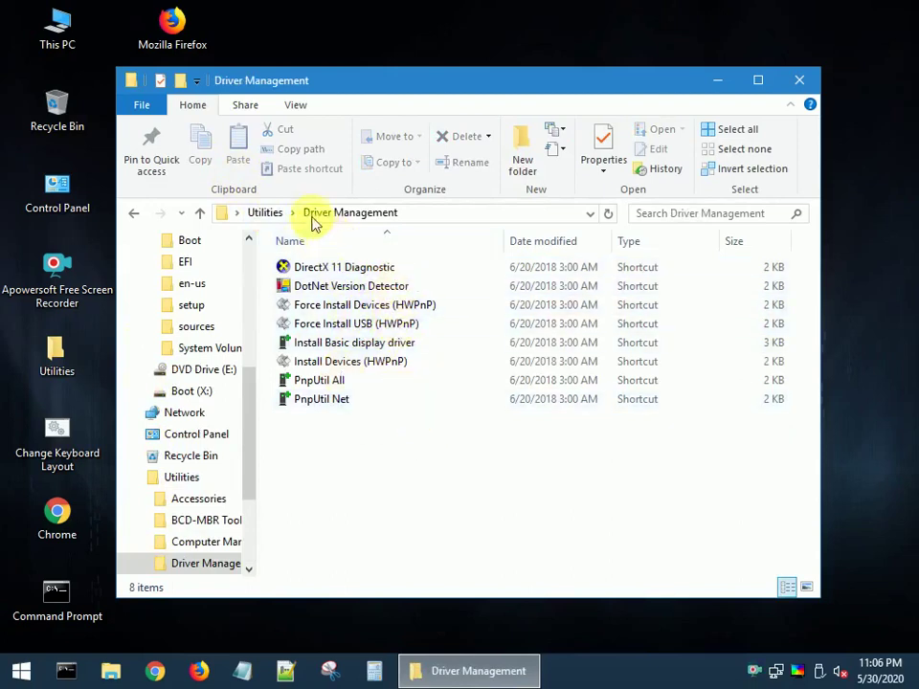
click(262, 212)
double_click(356, 344)
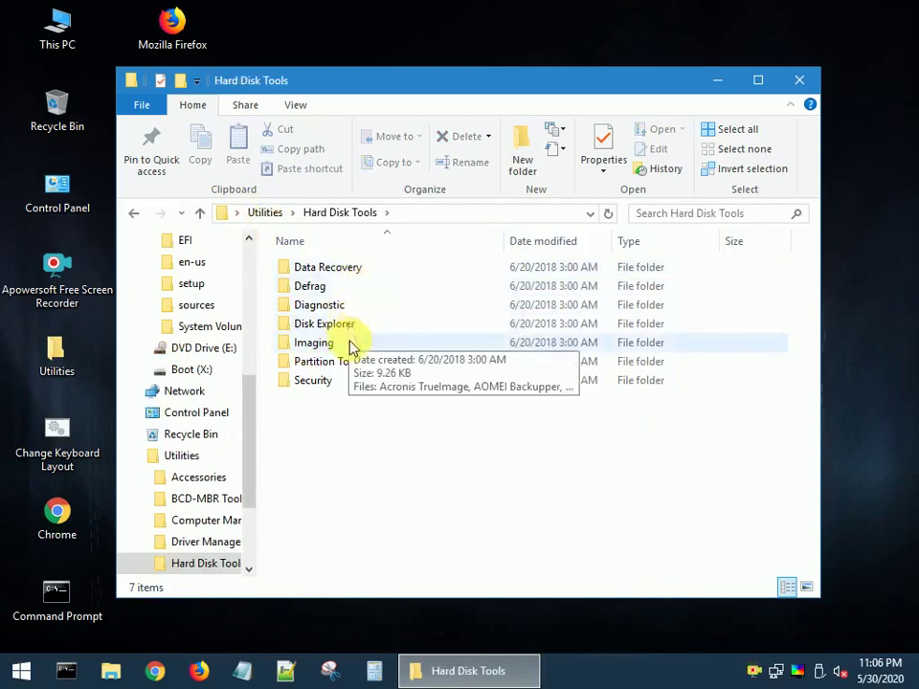
Browse the Diagnostic, Disk Explorer and Imaging subfolders of Hard Disk Tools.
double_click(364, 306)
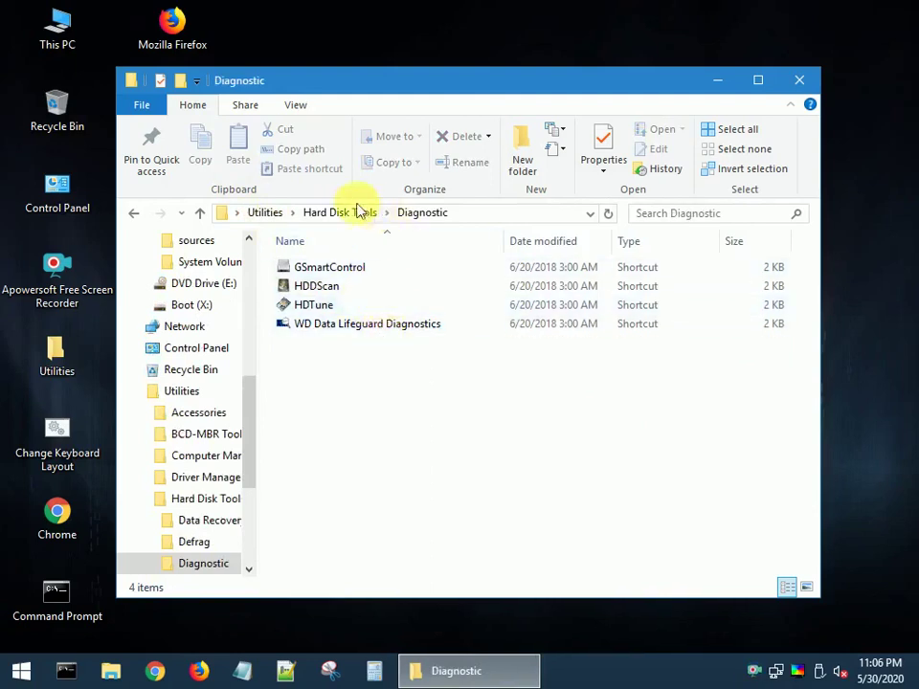
click(343, 212)
double_click(356, 324)
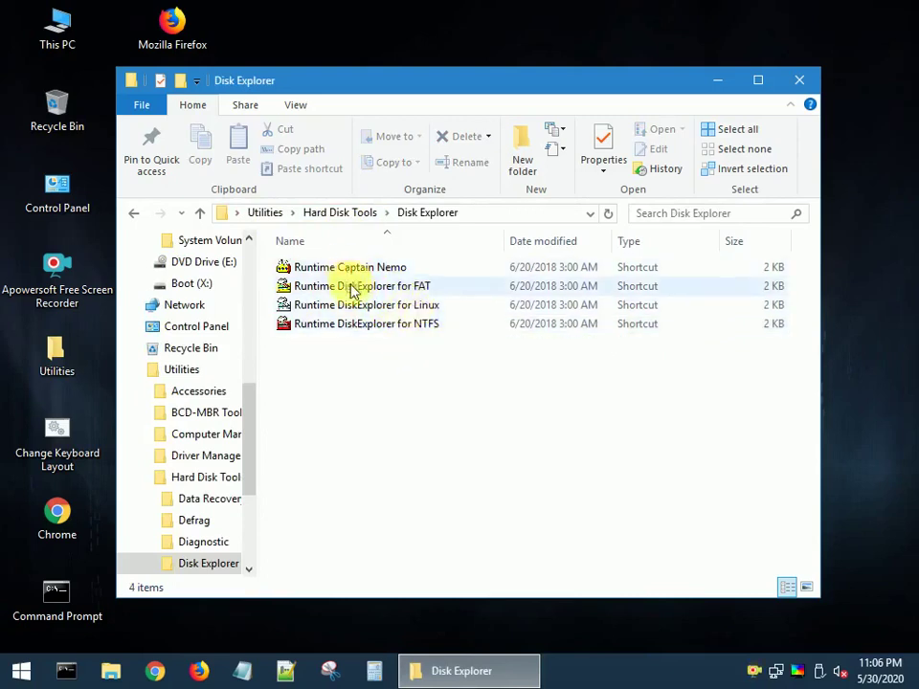
click(335, 212)
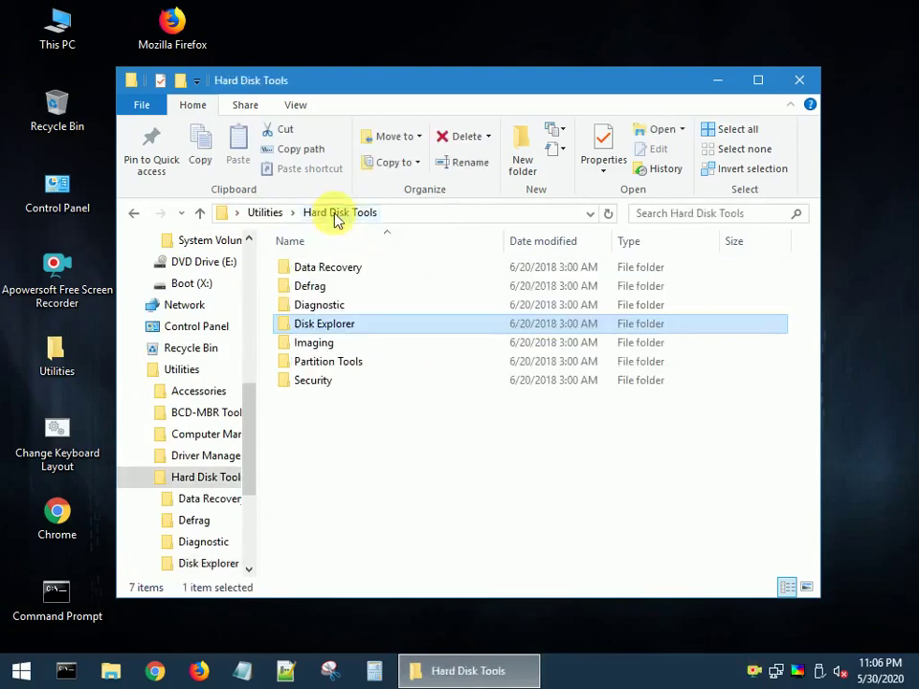
double_click(347, 343)
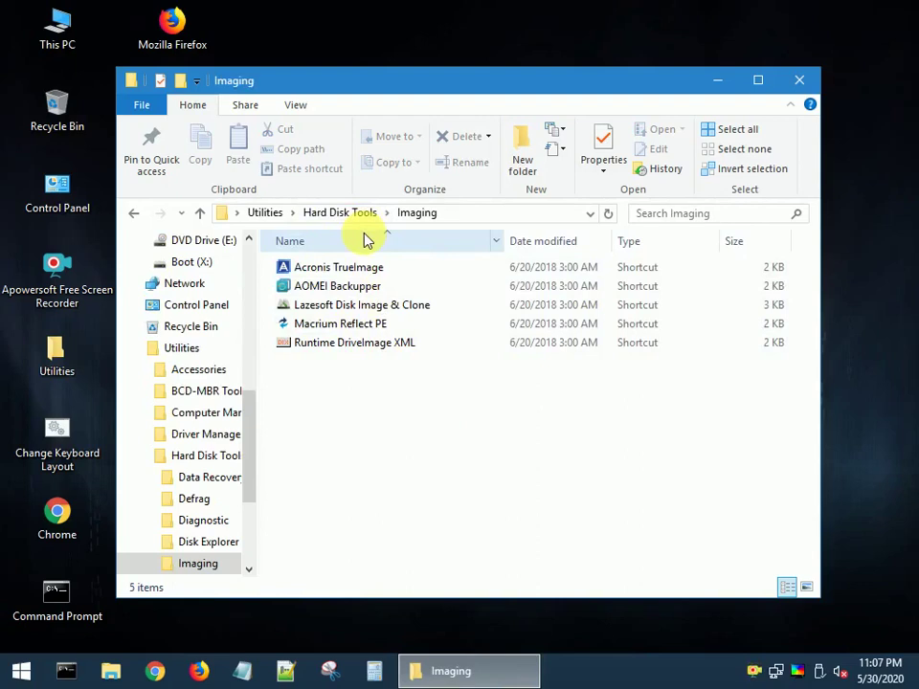
click(340, 214)
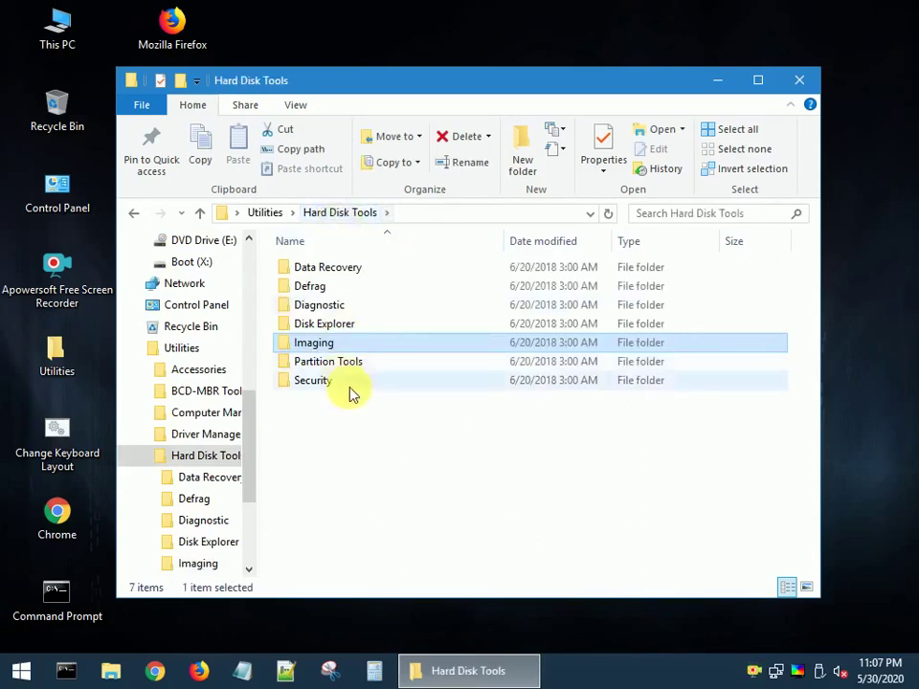
Check the Partition Tools and Security subfolders, then go back up to Utilities.
double_click(350, 368)
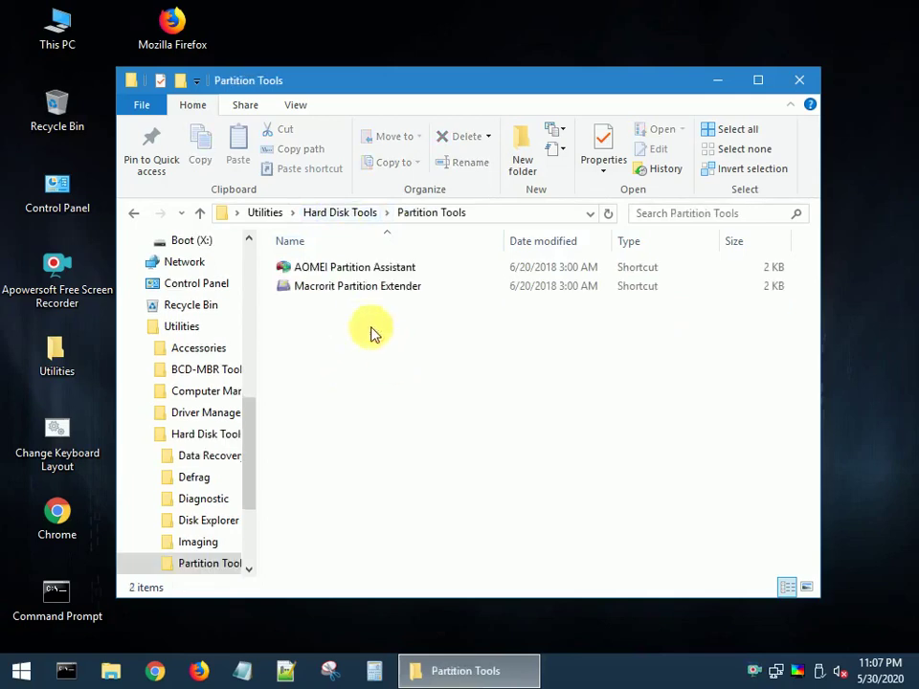
click(339, 215)
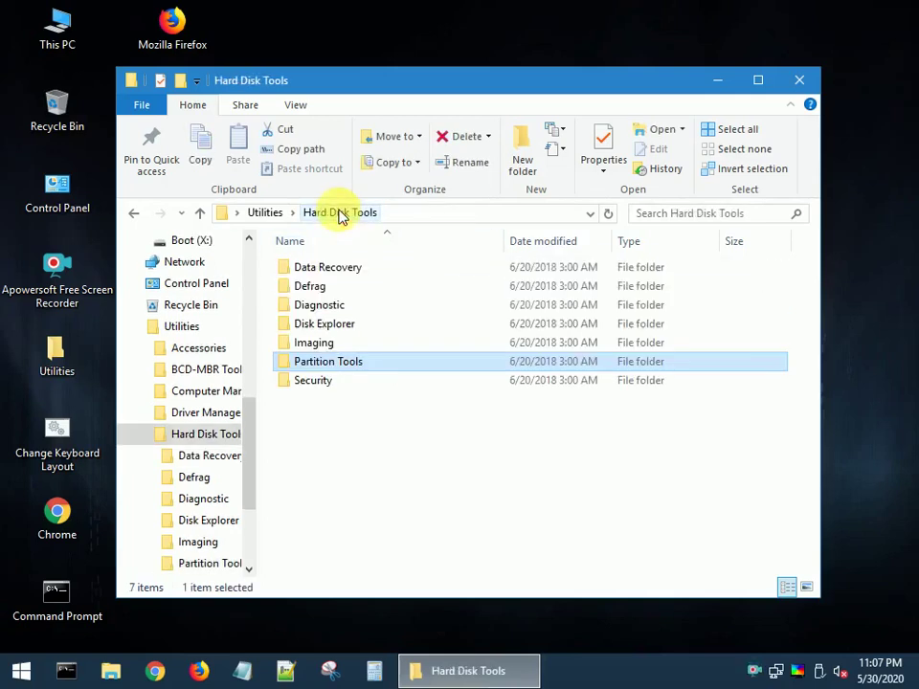
double_click(352, 388)
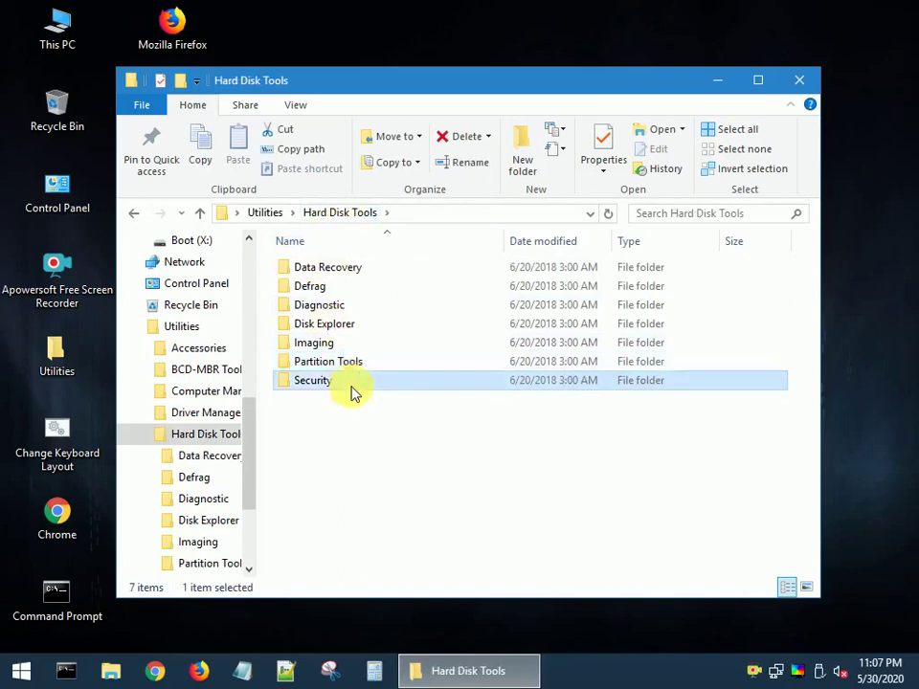
click(332, 214)
click(264, 212)
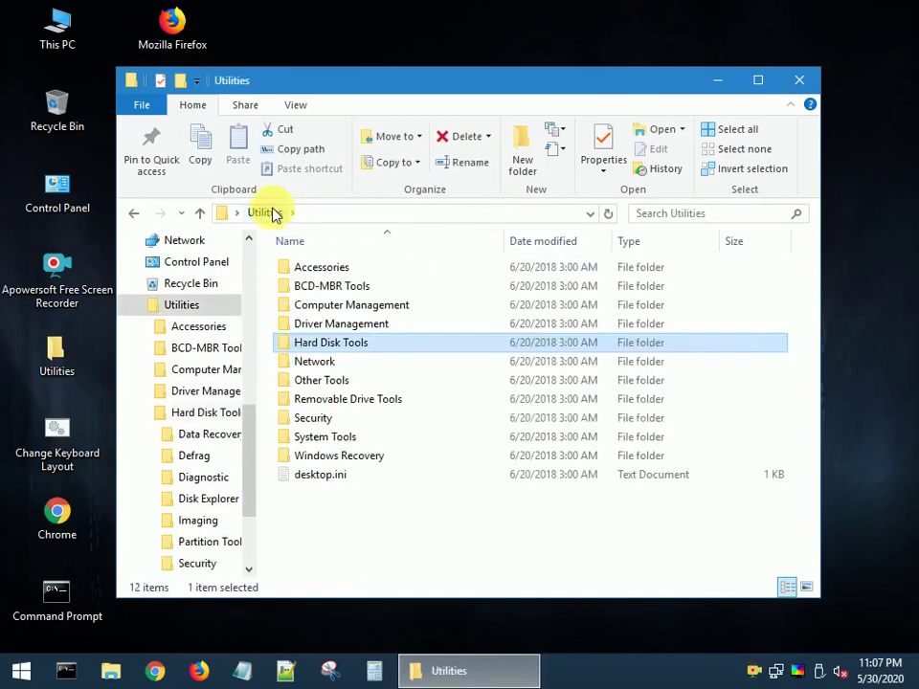
mouse_move(330, 343)
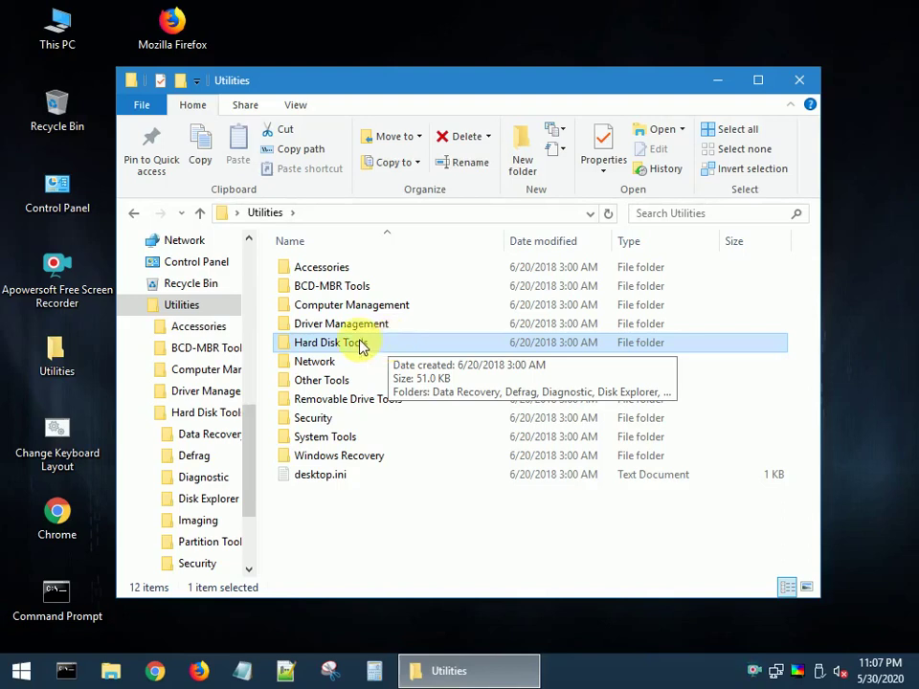
key(super)
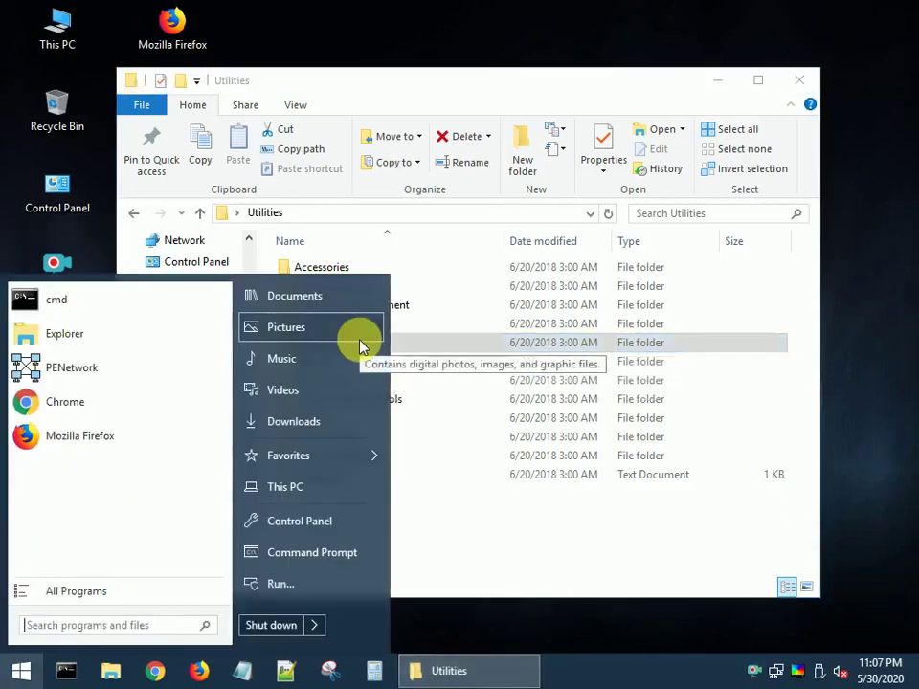
Search the Start menu for 'disk' and launch Disk Management.
text(disk)
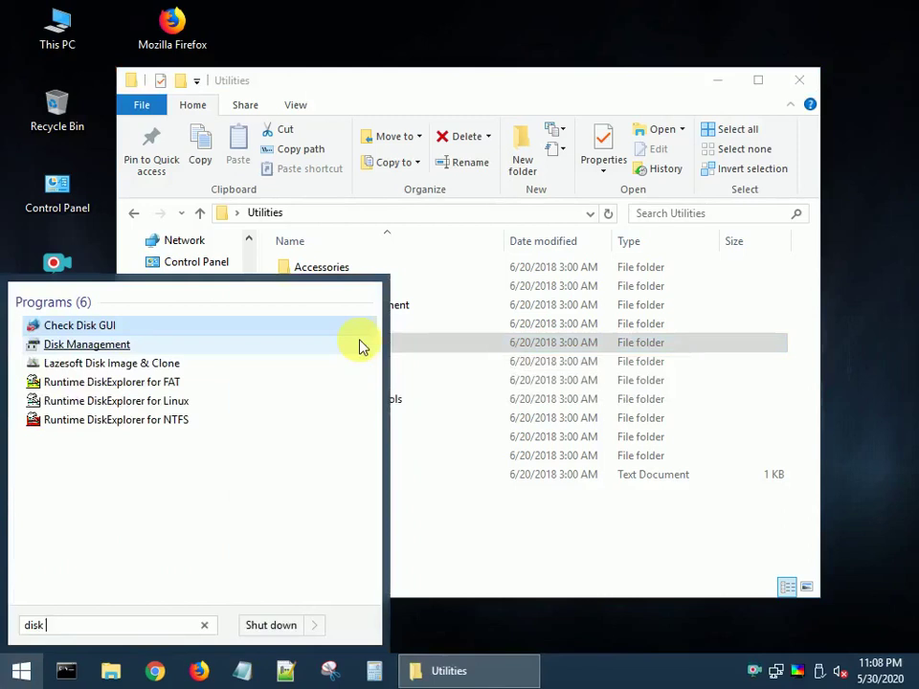
click(115, 345)
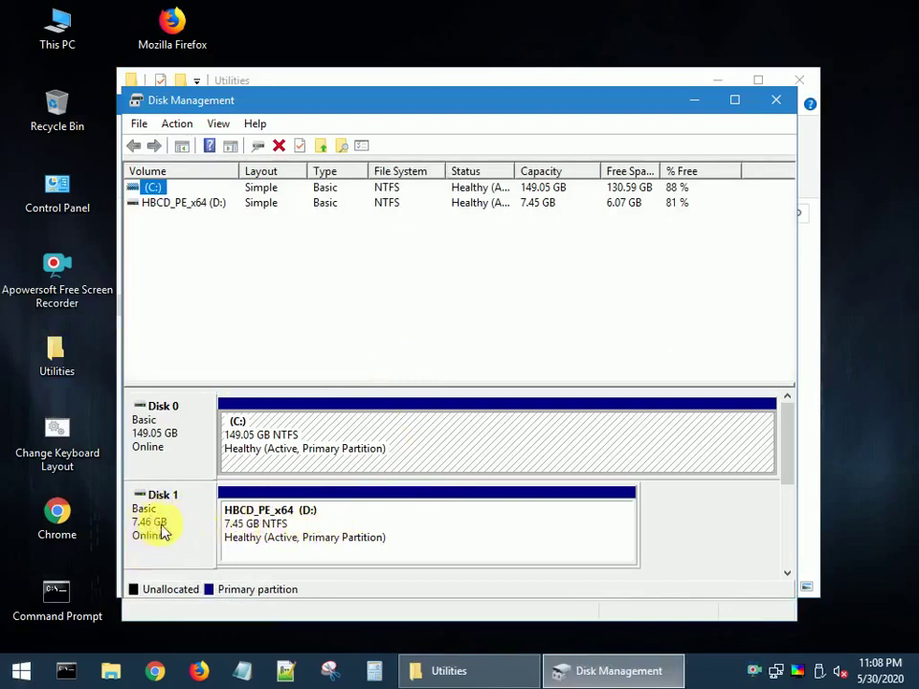
Choose Format for the C: partition on Disk 0, reaching the data-loss warning.
click(326, 438)
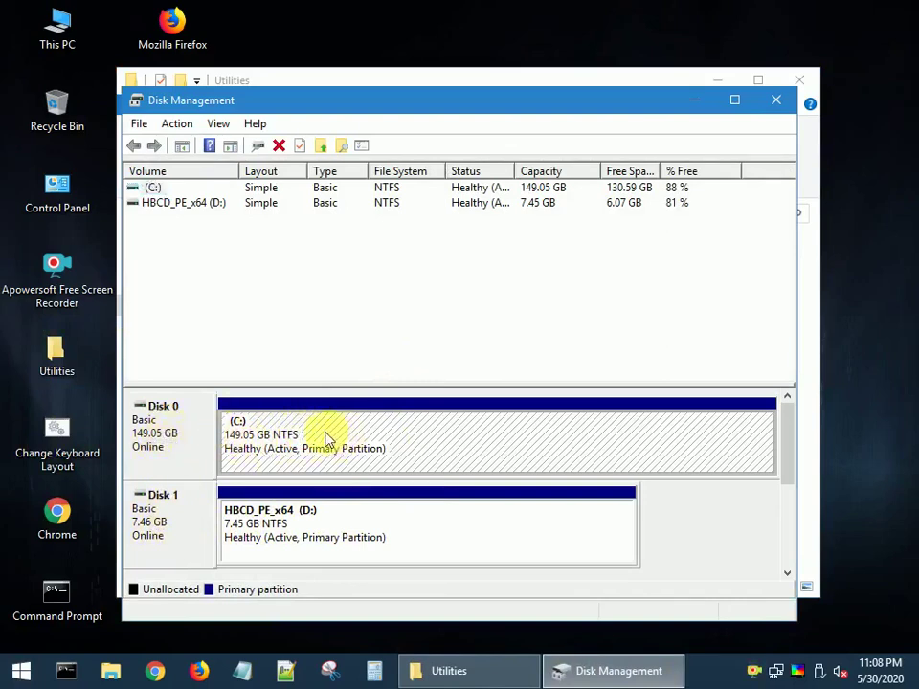
right_click(354, 439)
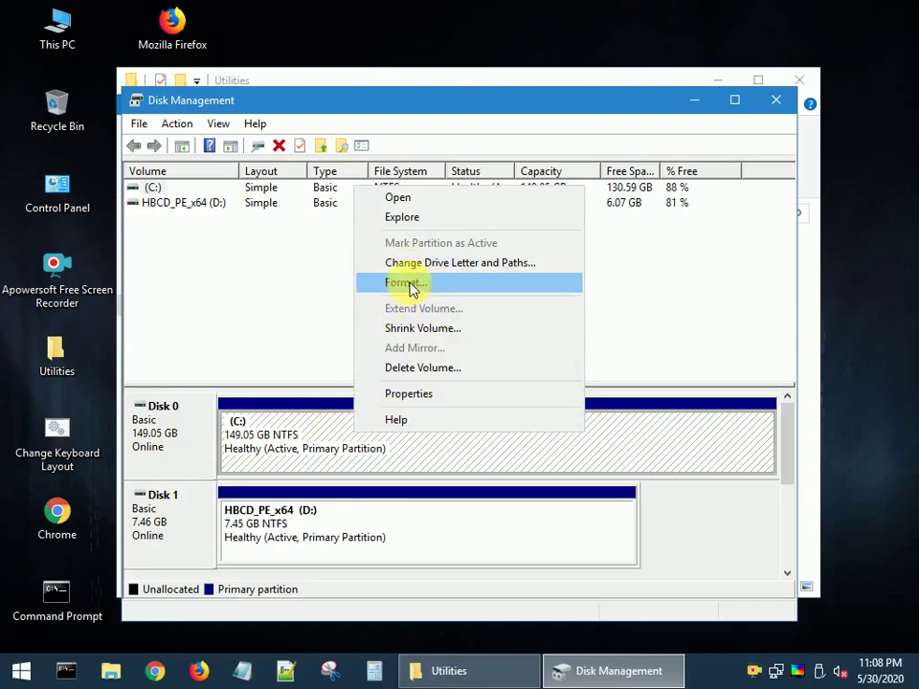
click(410, 283)
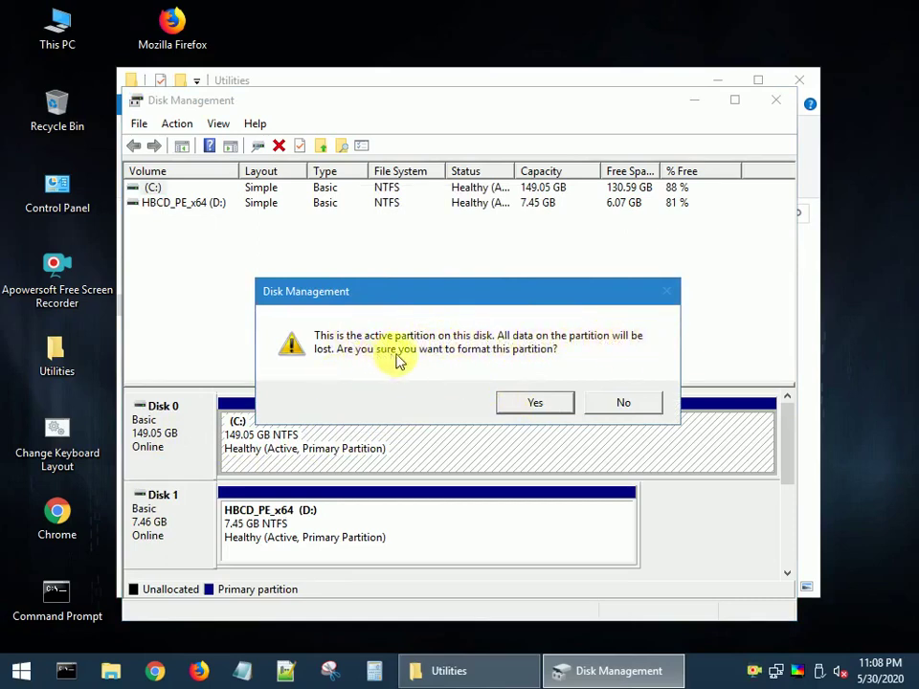
Quick-format C: as NTFS labelled 'New Volume', confirming both erase warnings.
click(537, 407)
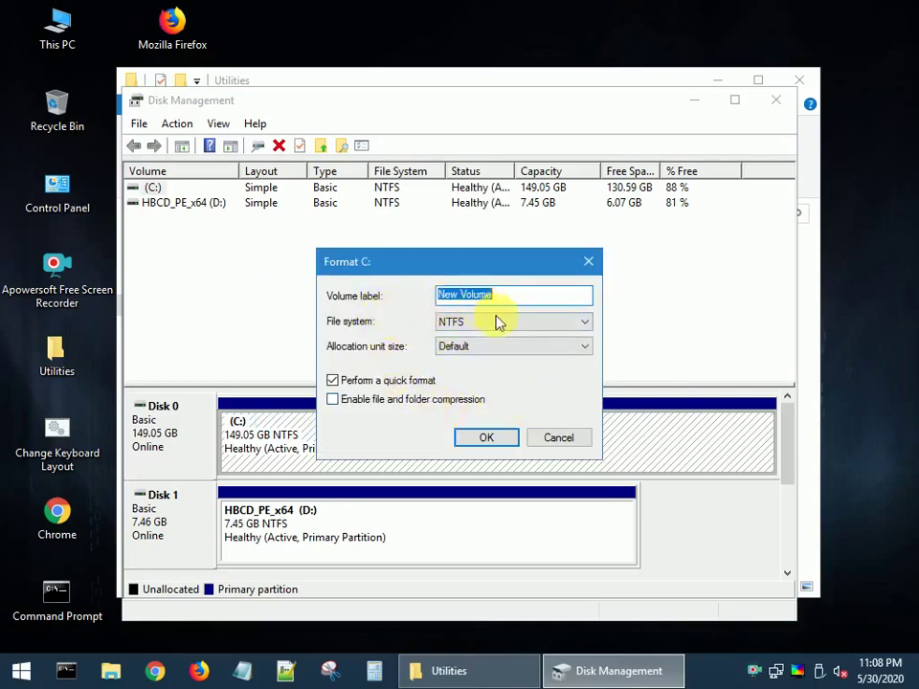
click(507, 323)
click(507, 323)
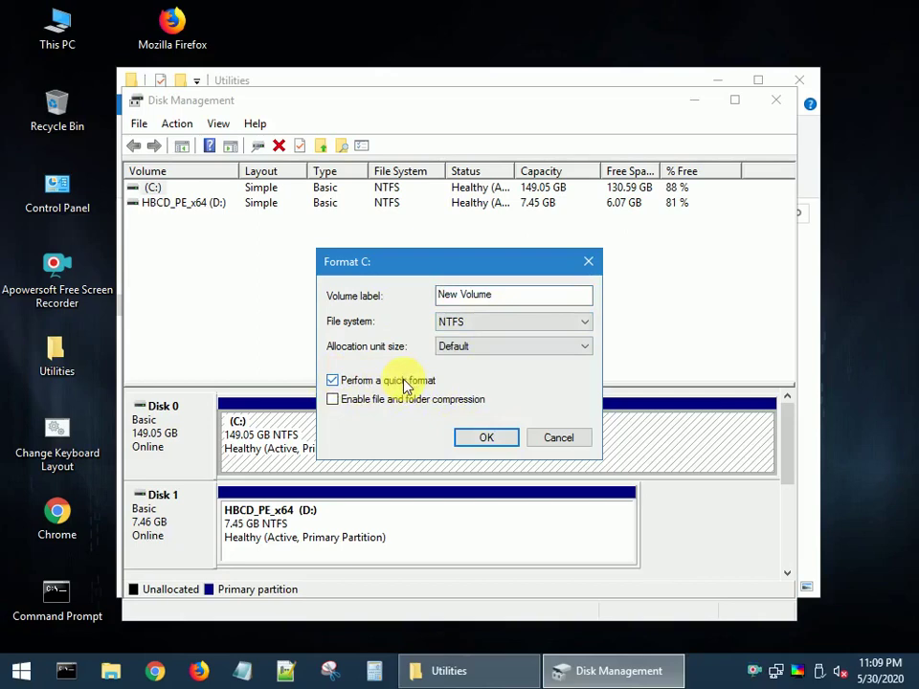
click(332, 381)
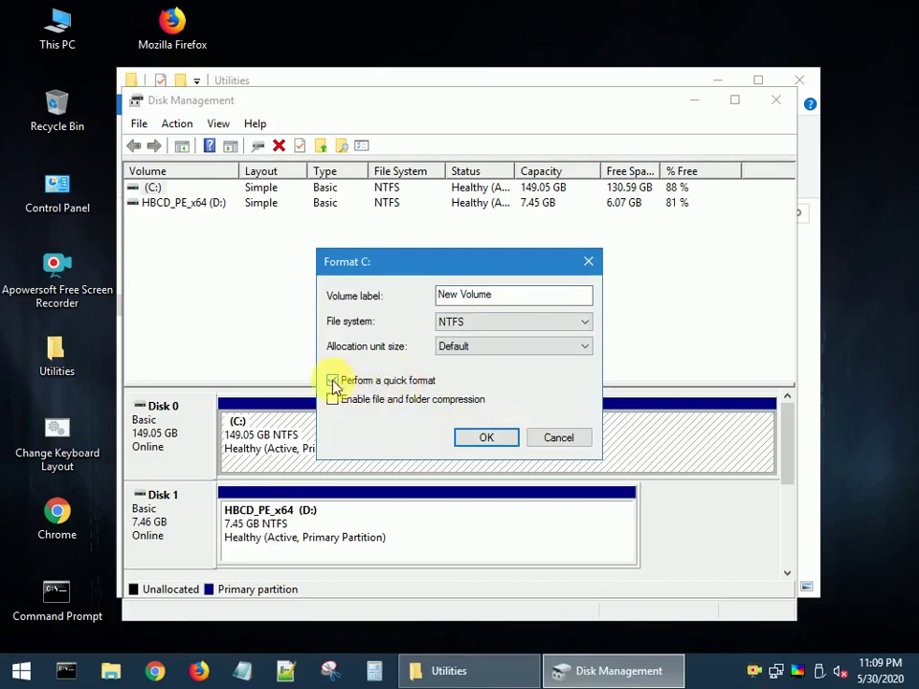
click(333, 382)
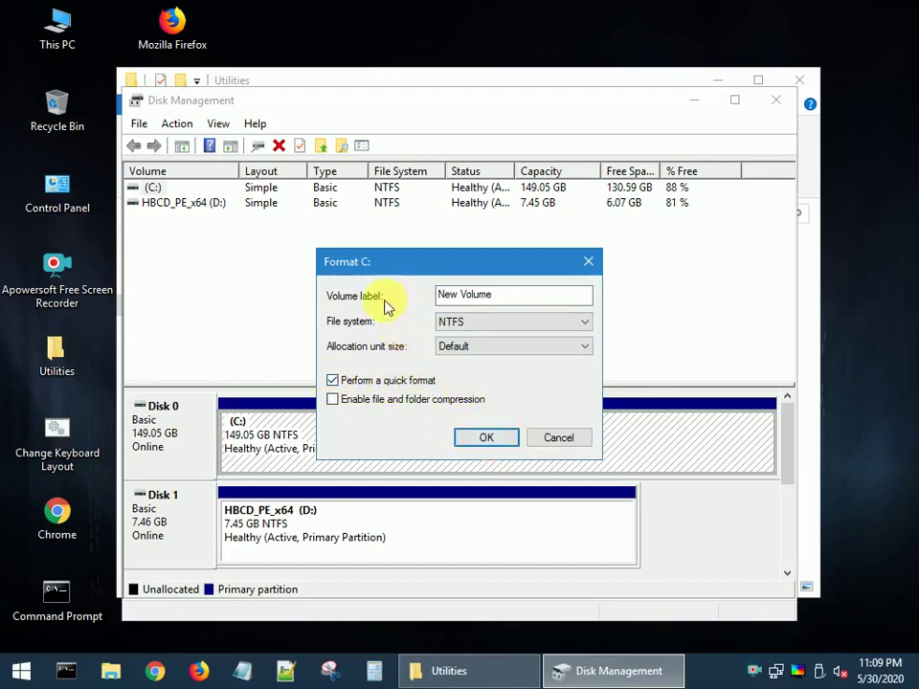
click(524, 304)
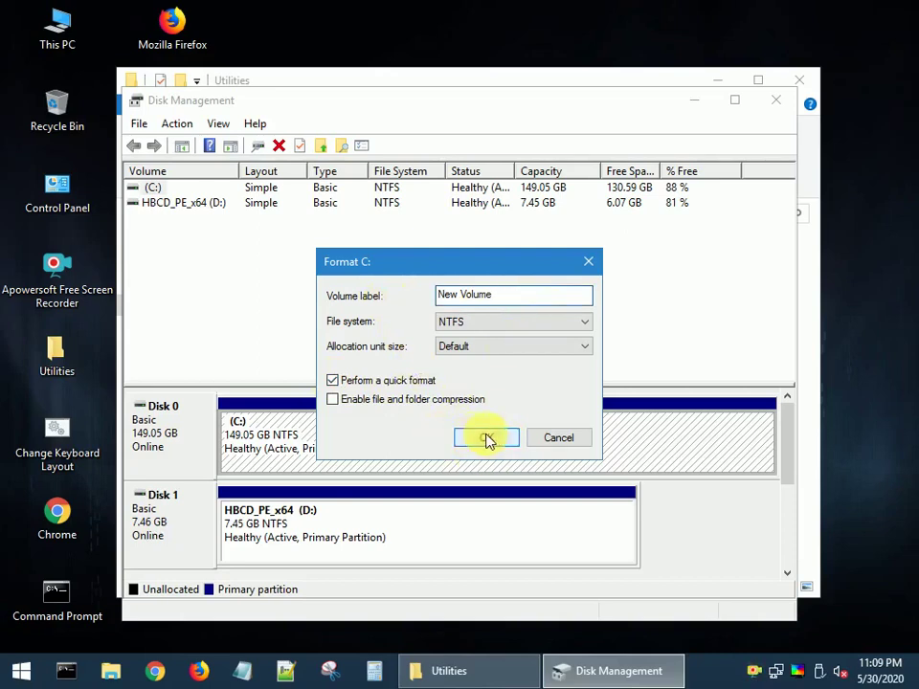
click(488, 438)
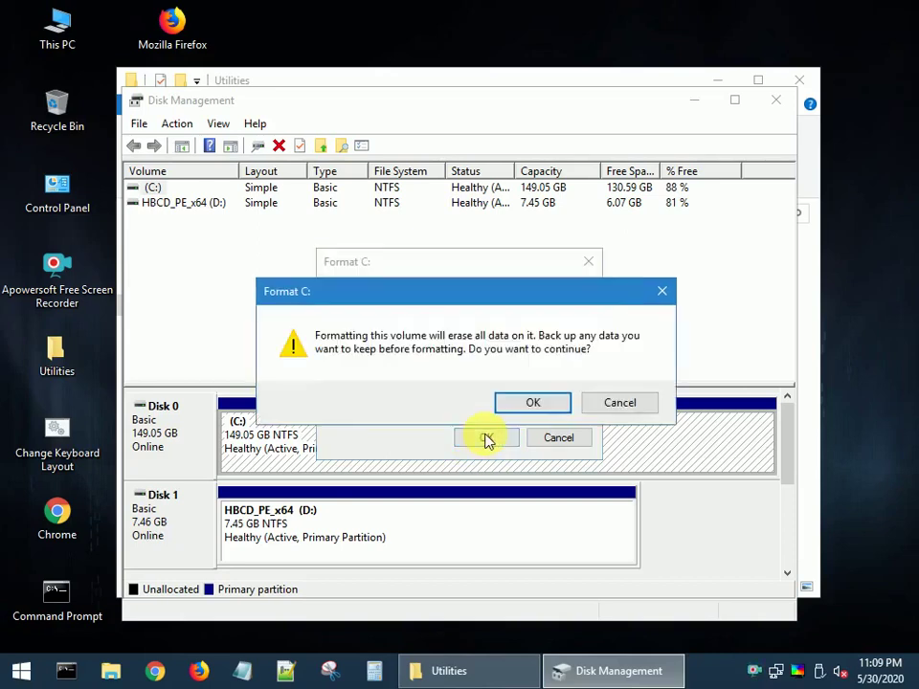
click(534, 403)
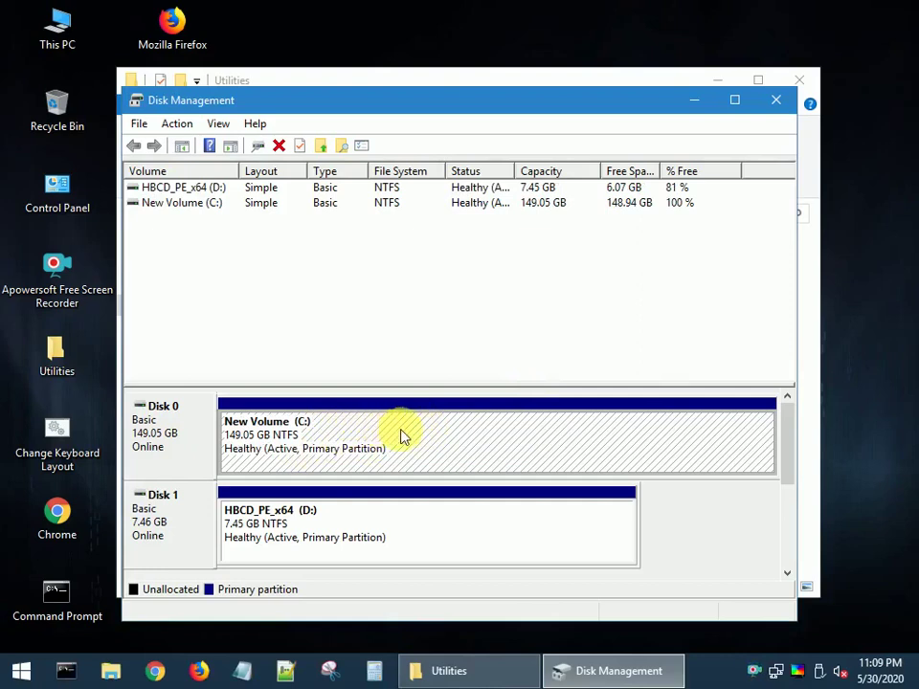
Check New Volume (C:) is 100% free and HBCD_PE_x64 (D:) has 6.07 GB free.
click(270, 206)
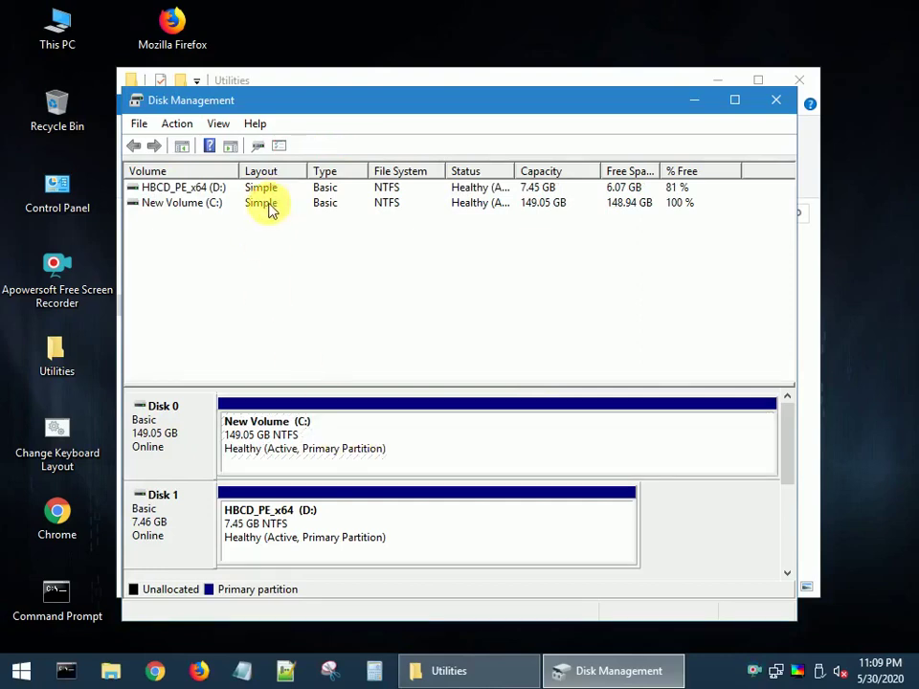
click(200, 204)
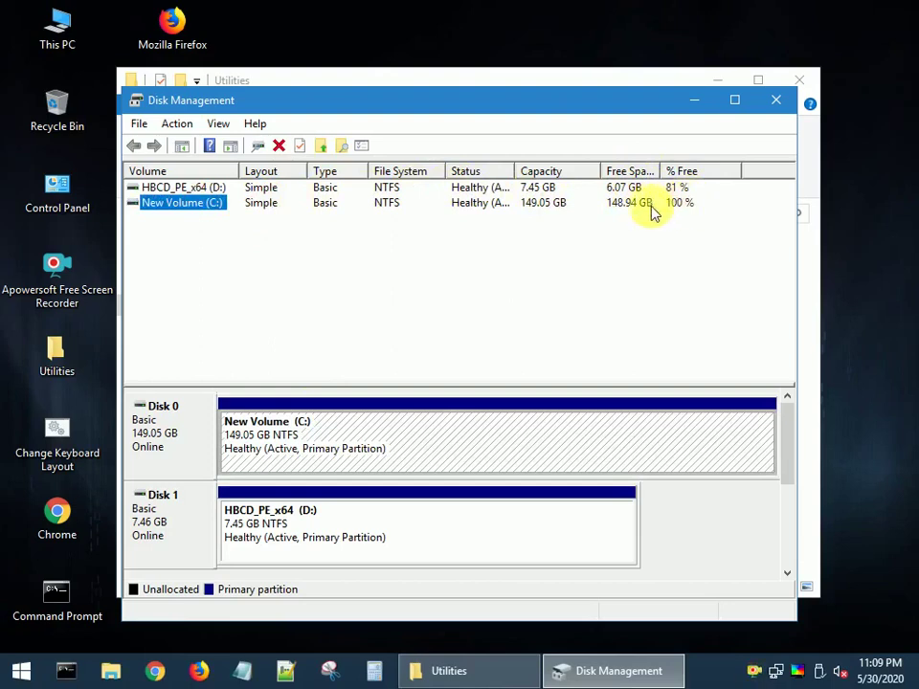
click(205, 188)
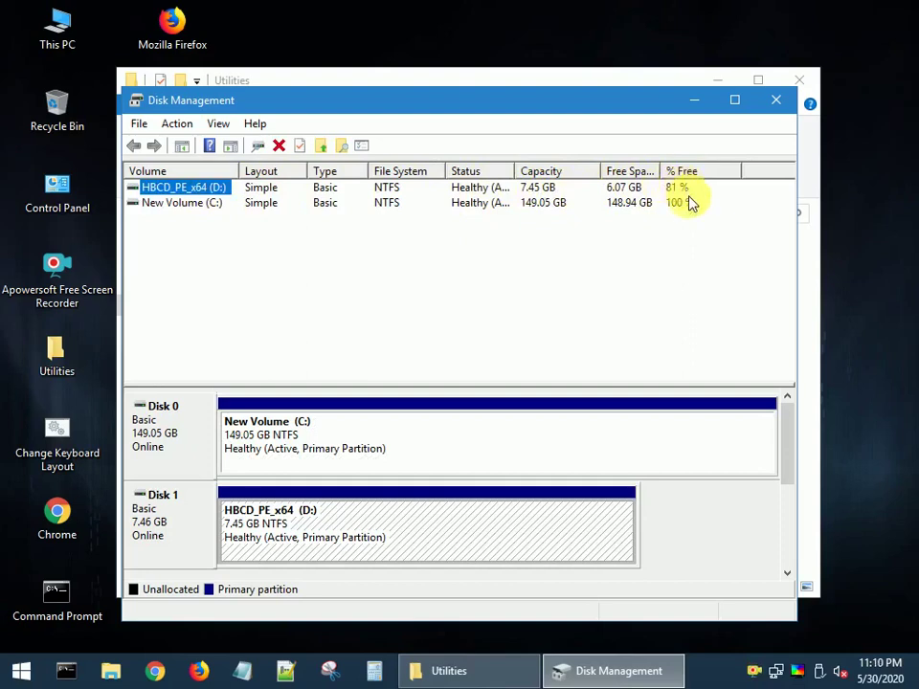
Close Disk Management and verify New Volume (C:) in This PC shows 148 GB free of 149 GB.
click(778, 105)
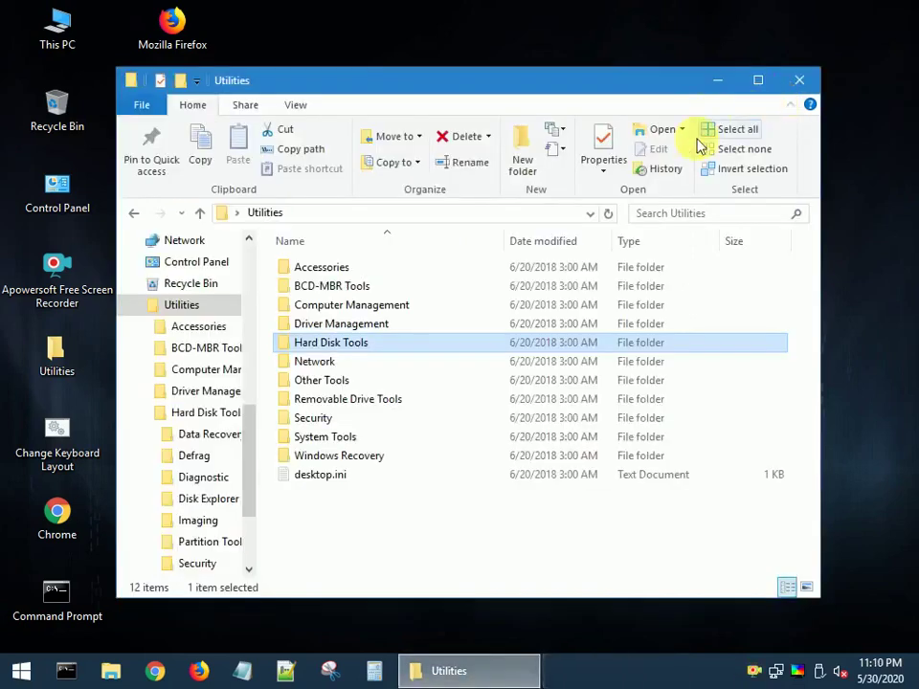
scroll(195, 278, up, 2)
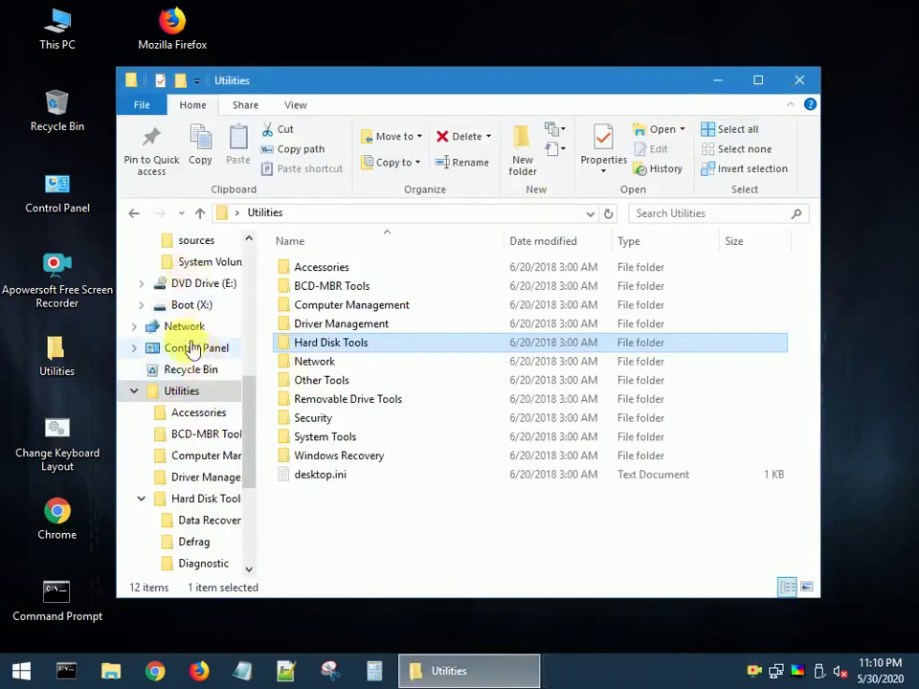
scroll(191, 347, up, 3)
scroll(192, 412, up, 2)
scroll(191, 402, up, 1)
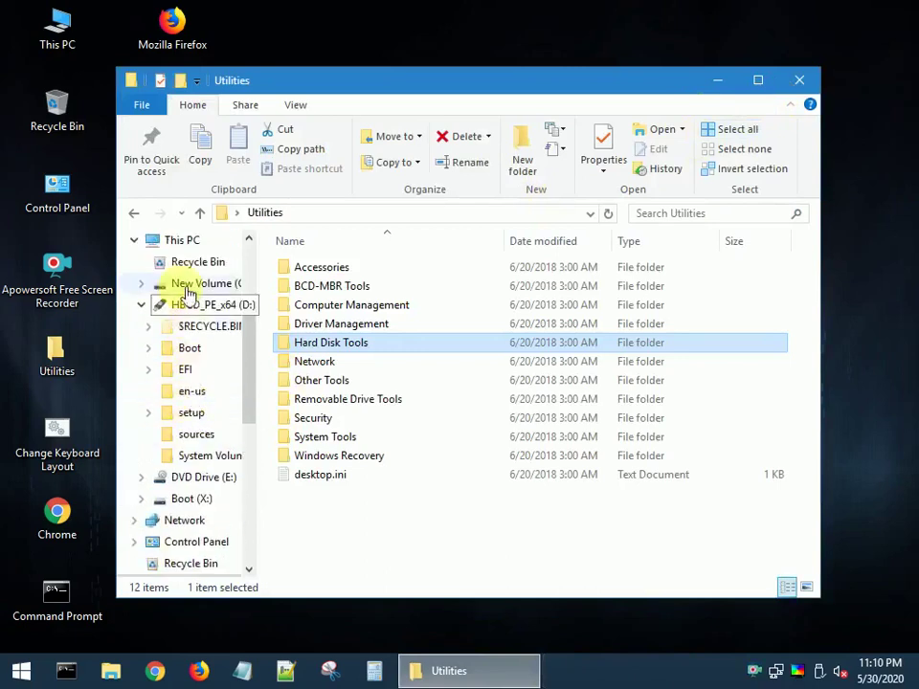
click(181, 239)
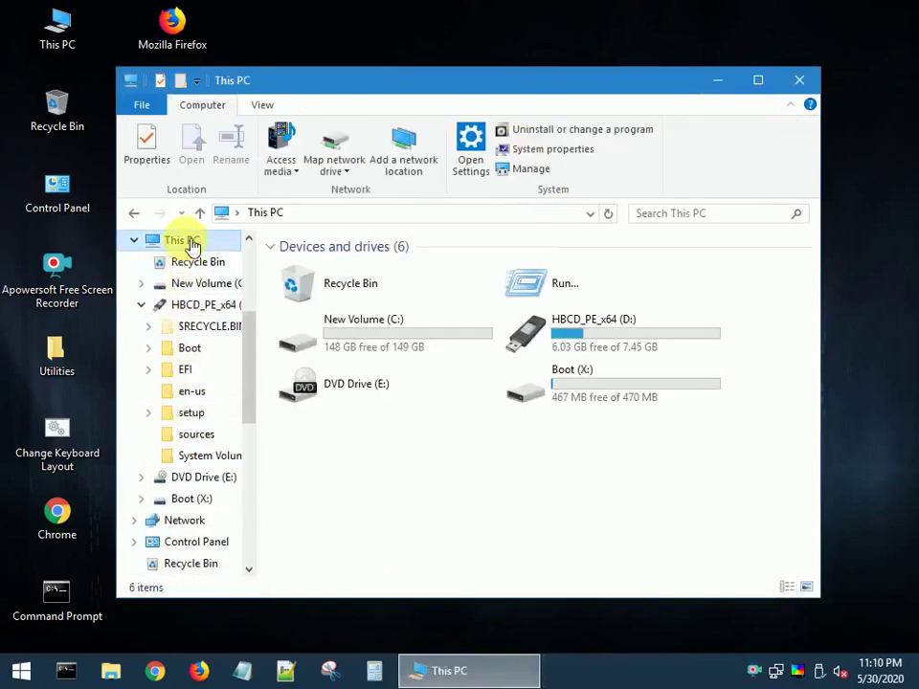
click(378, 345)
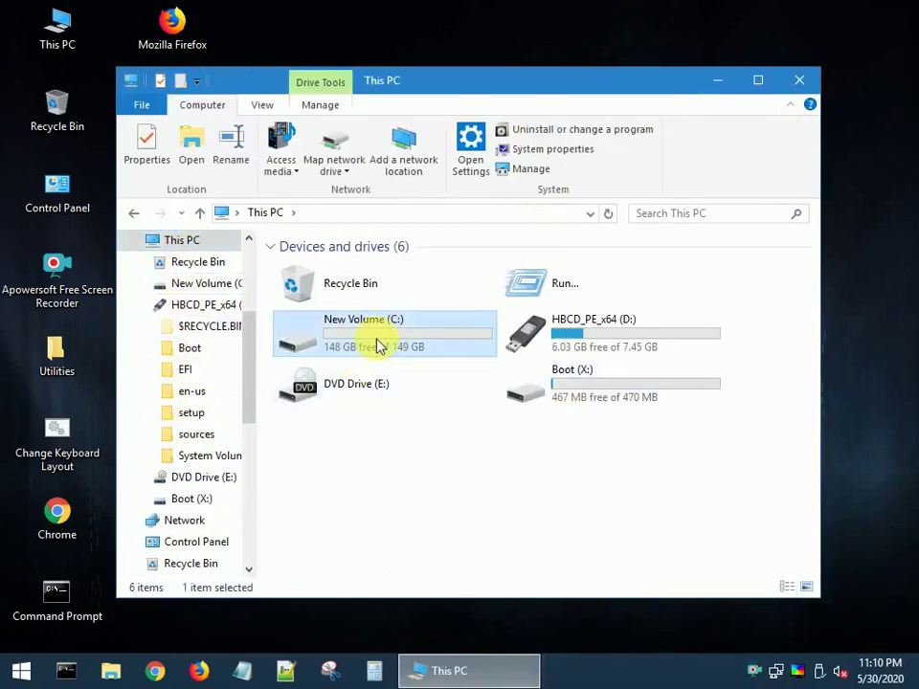
mouse_move(419, 334)
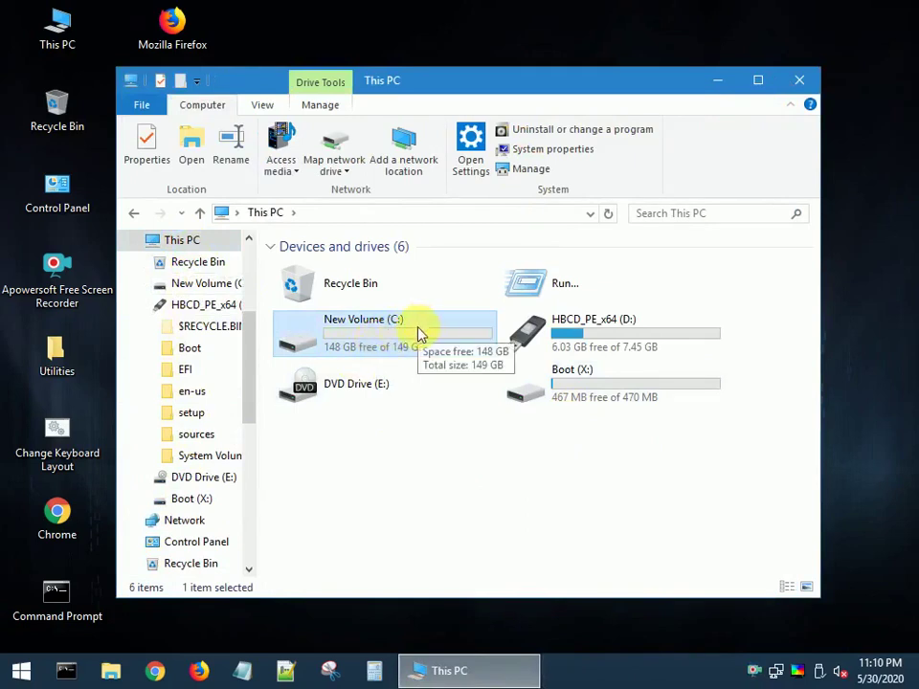
click(467, 459)
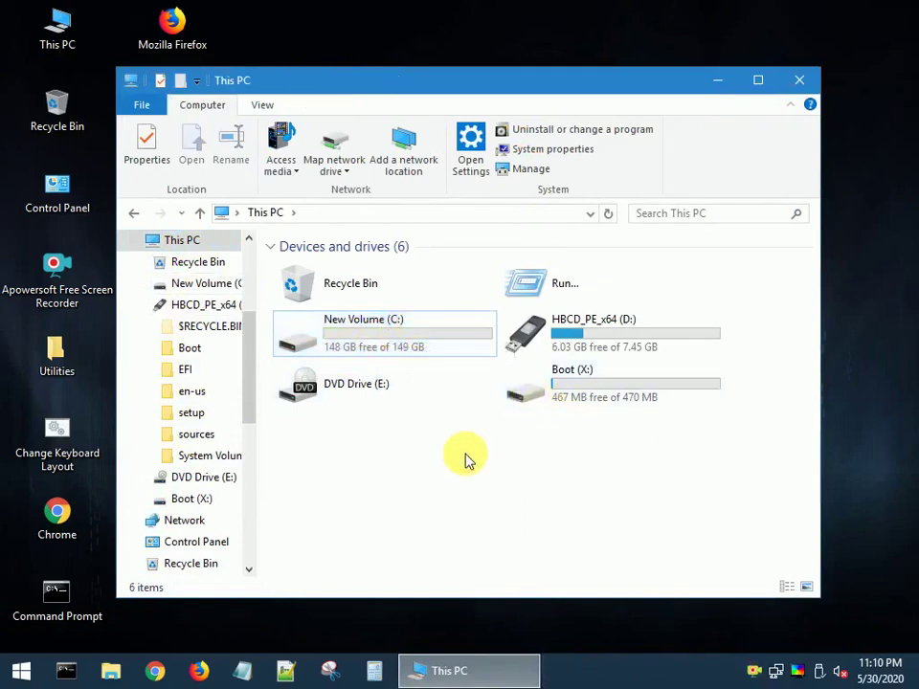